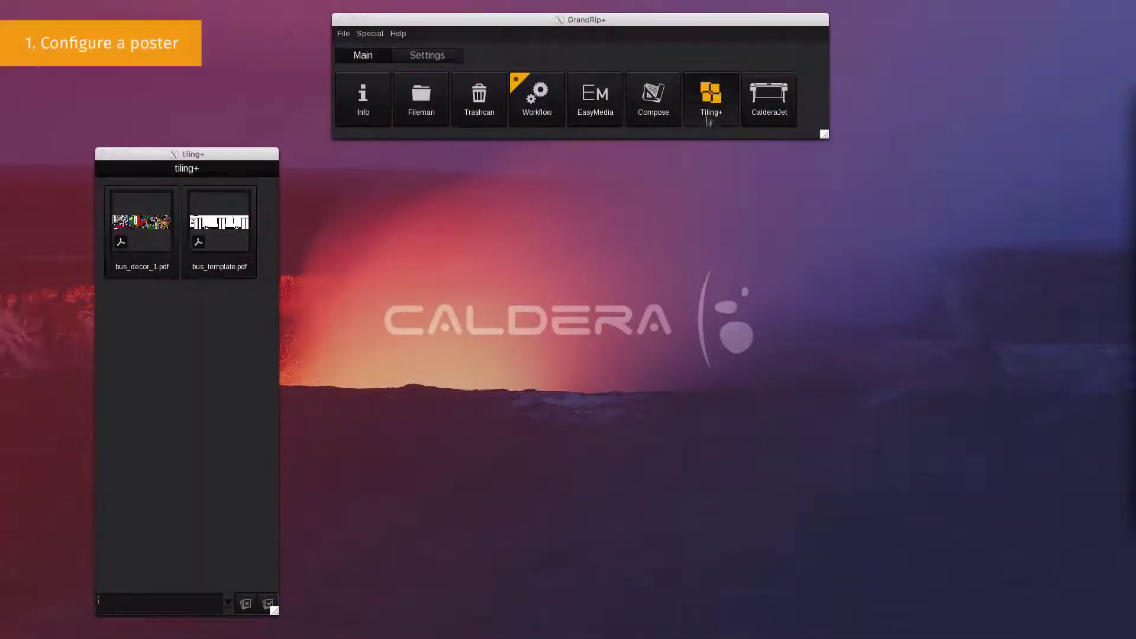
# Set a custom 11000 × 2500 mm Tiling+ poster and select bus_decor_1.pdf
pyautogui.click(715, 99)
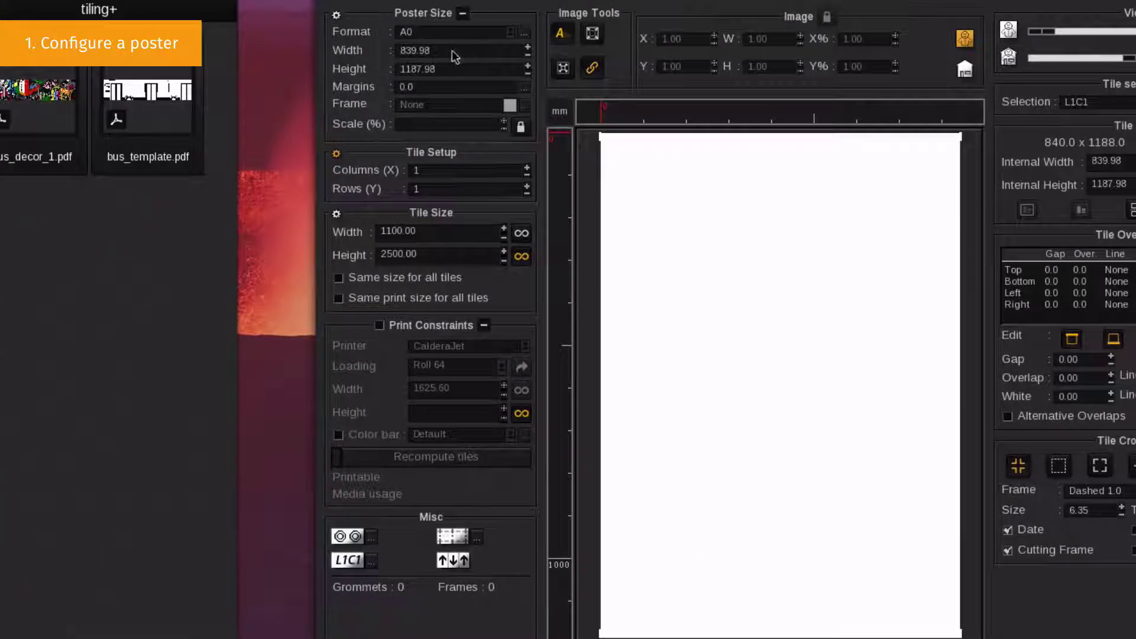
pyautogui.doubleClick(453, 52)
pyautogui.write('11000')
pyautogui.press('Return')
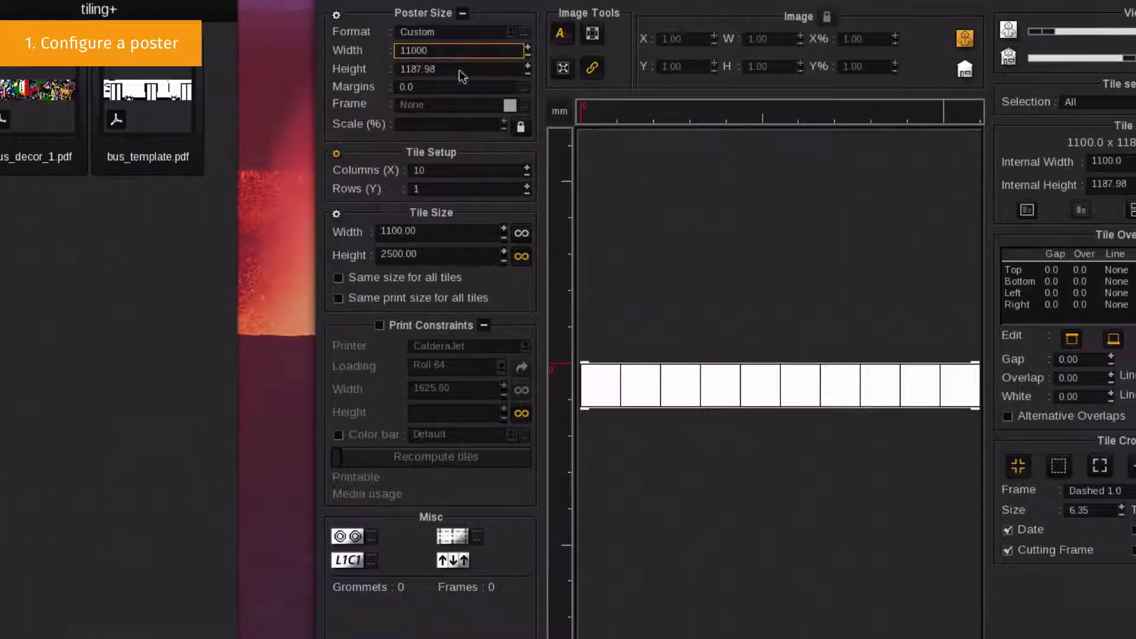
pyautogui.doubleClick(456, 70)
pyautogui.write('2500')
pyautogui.press('Return')
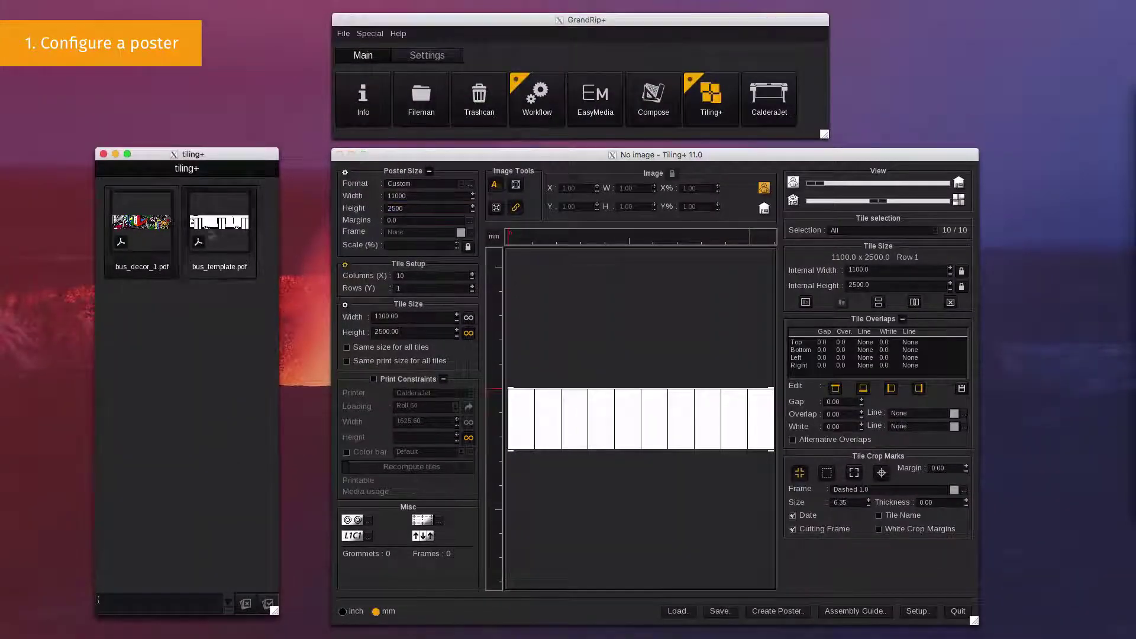
pyautogui.click(144, 230)
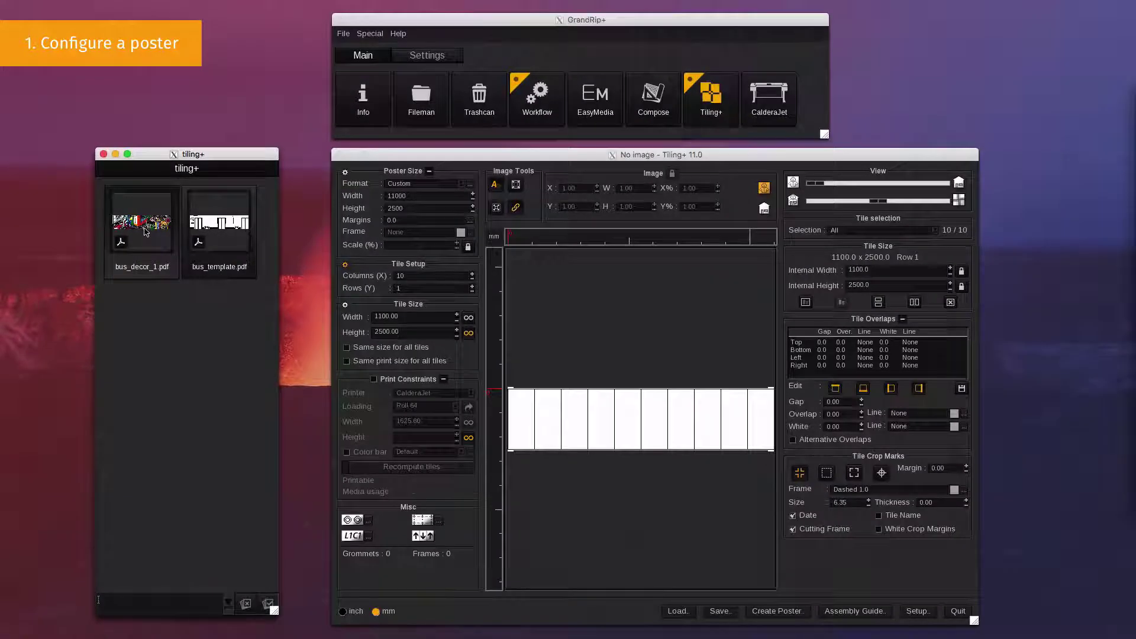
# Place bus_decor_1.pdf on the tile layout and stretch it to fill the 11000 × 2500 poster
pyautogui.moveTo(144, 231); pyautogui.dragTo(625, 425)
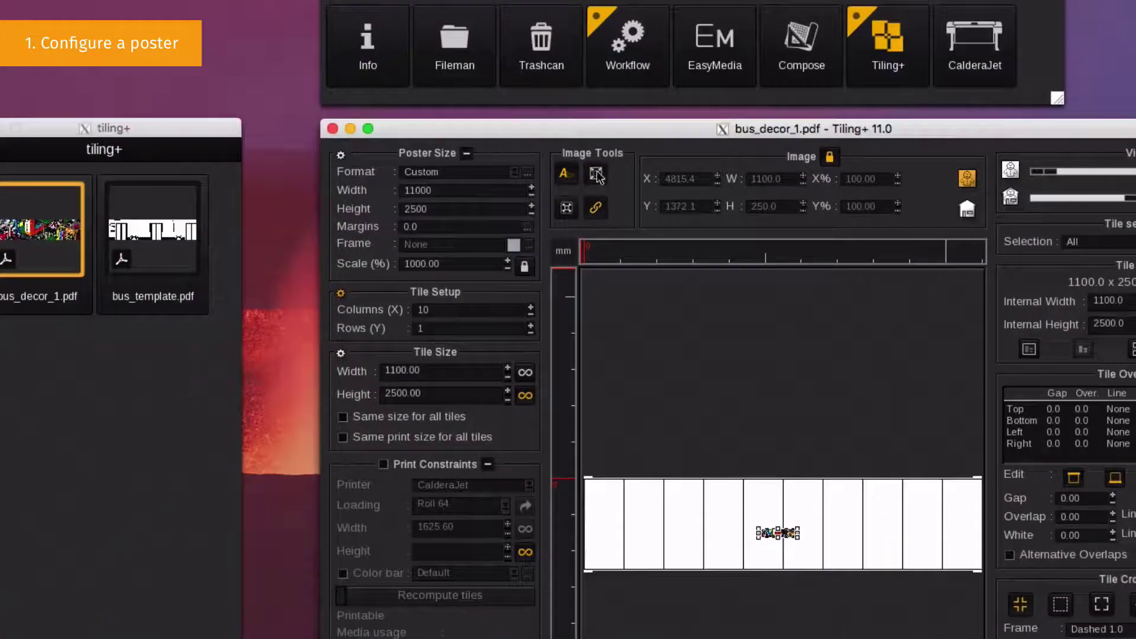
pyautogui.click(596, 175)
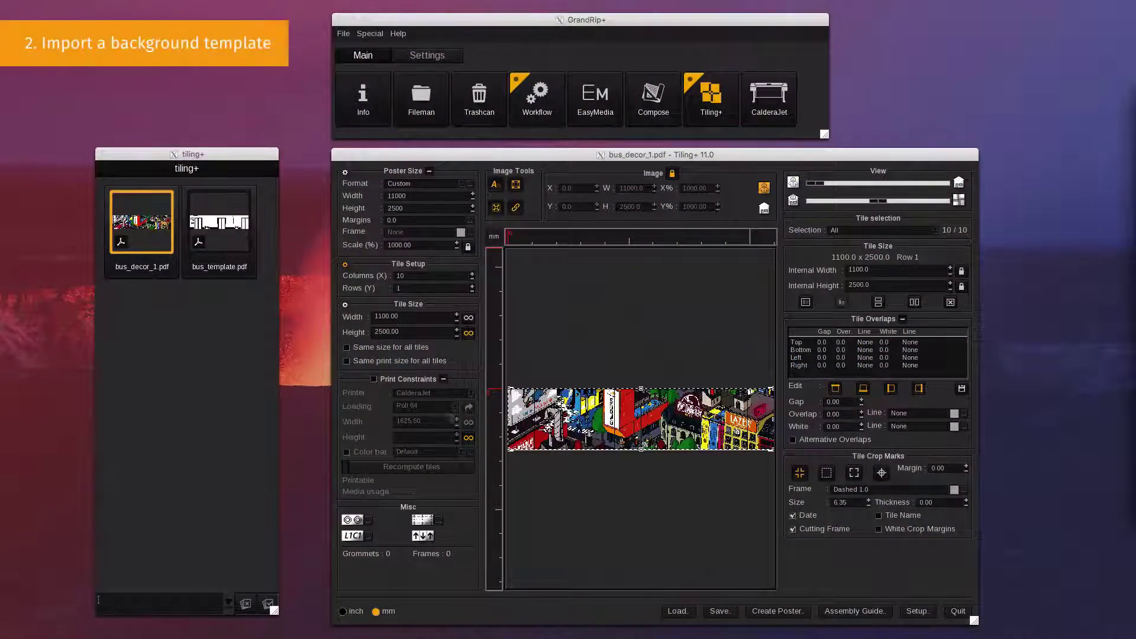
# Overlay bus_template.pdf on the artwork as a template and fade the view to check it
pyautogui.click(249, 255)
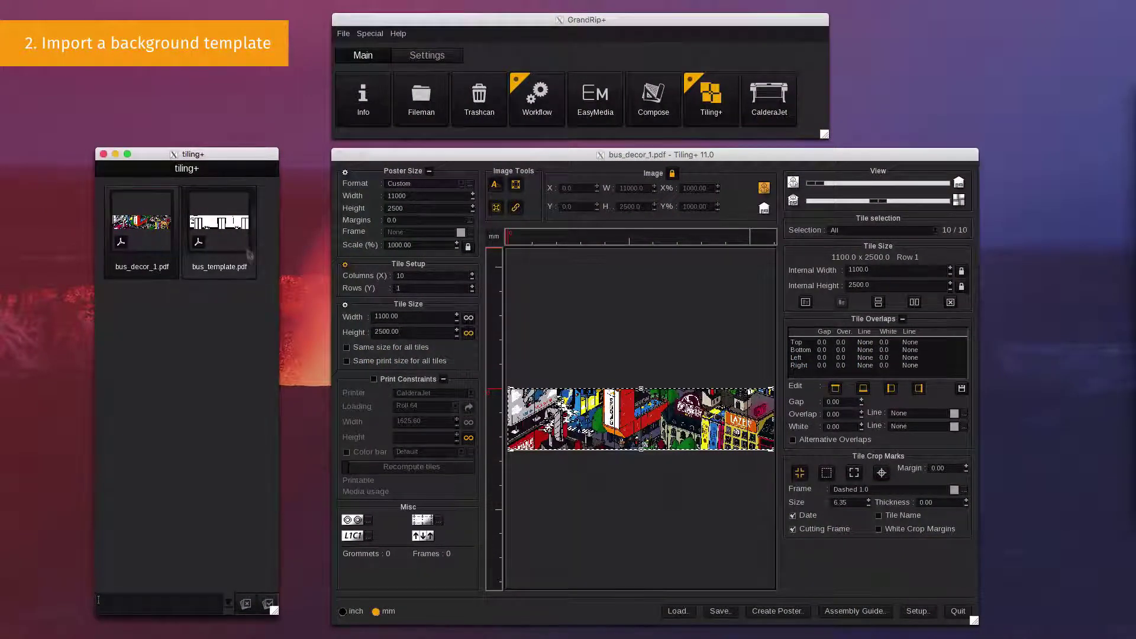
pyautogui.click(225, 218)
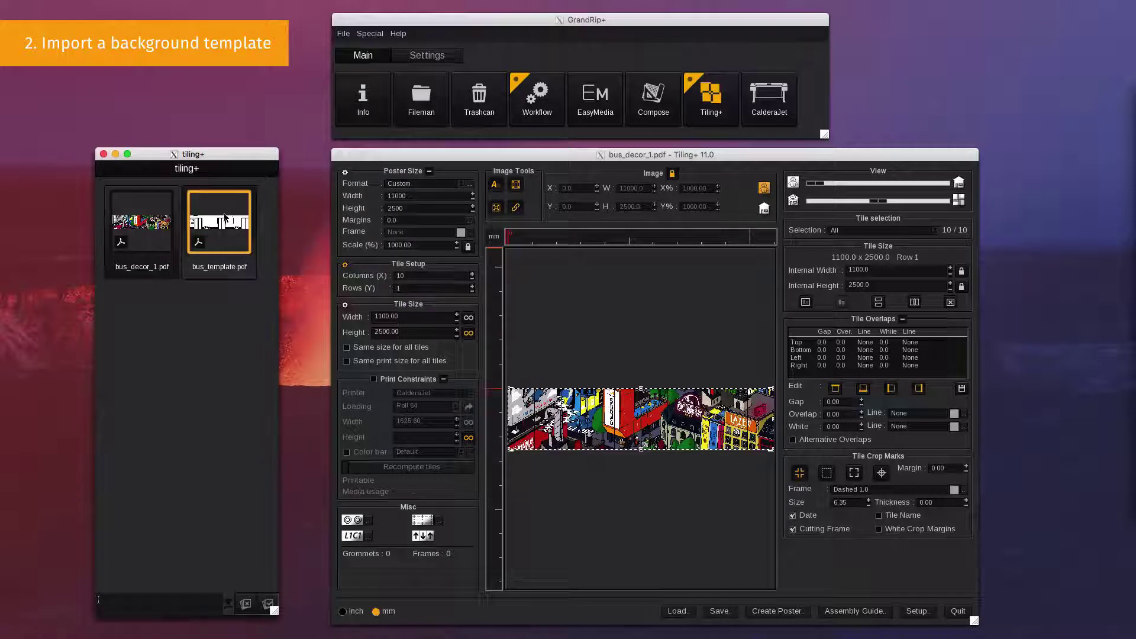
pyautogui.moveTo(225, 219); pyautogui.dragTo(646, 427)
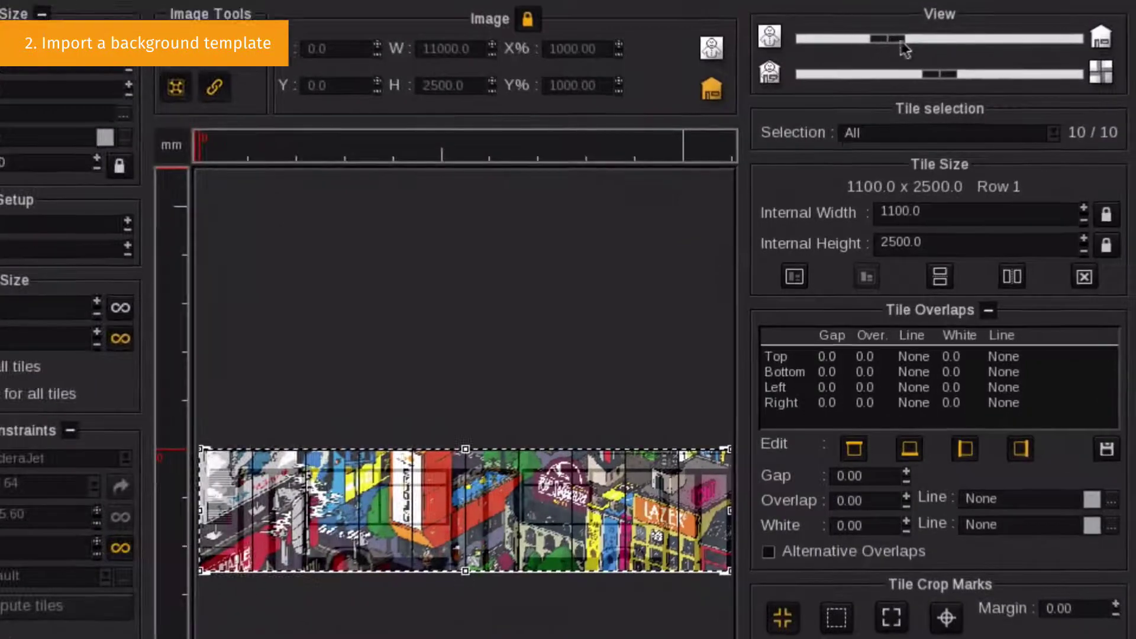
pyautogui.moveTo(906, 45); pyautogui.dragTo(1033, 40)
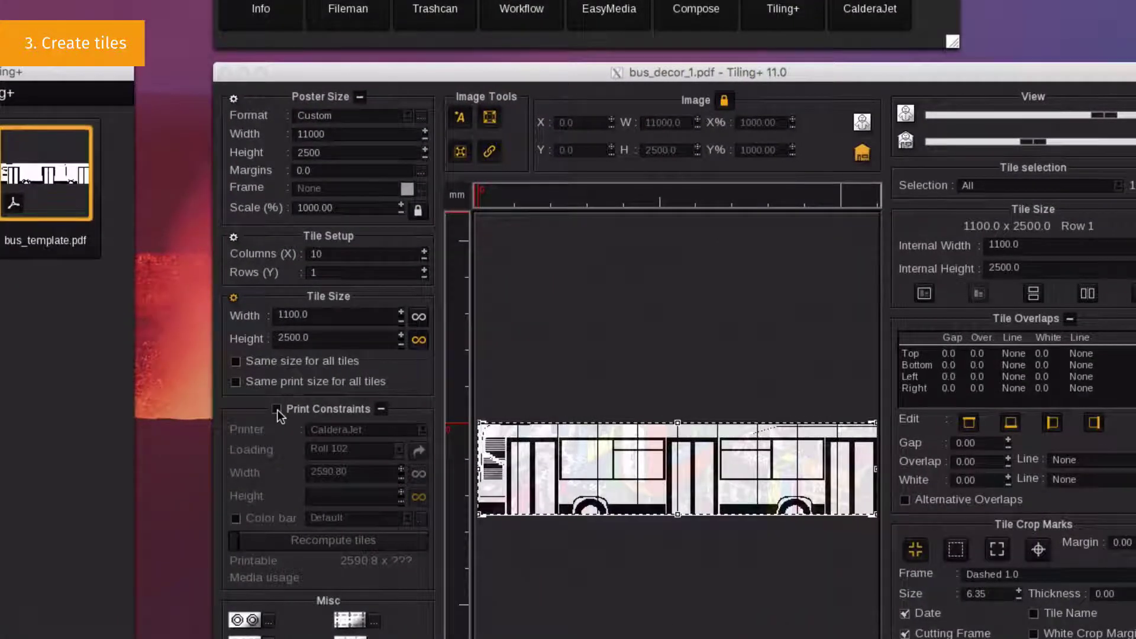
# Apply CalderaJet Roll 102 print constraints and recompute tiles into 5 columns of 2578.1 mm
pyautogui.click(277, 410)
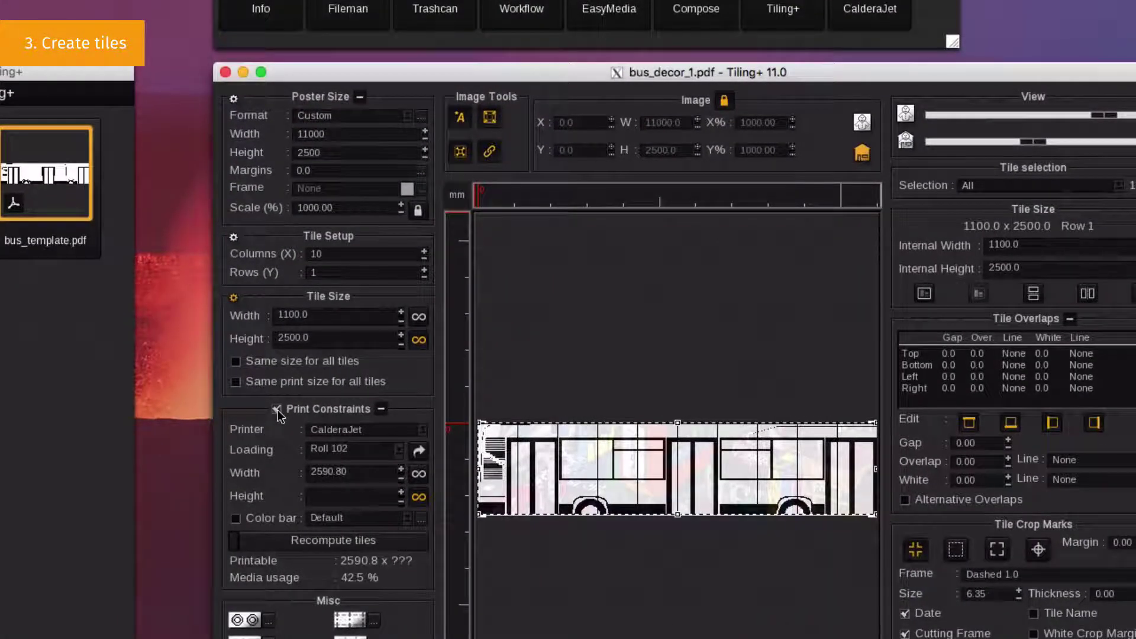
pyautogui.click(247, 546)
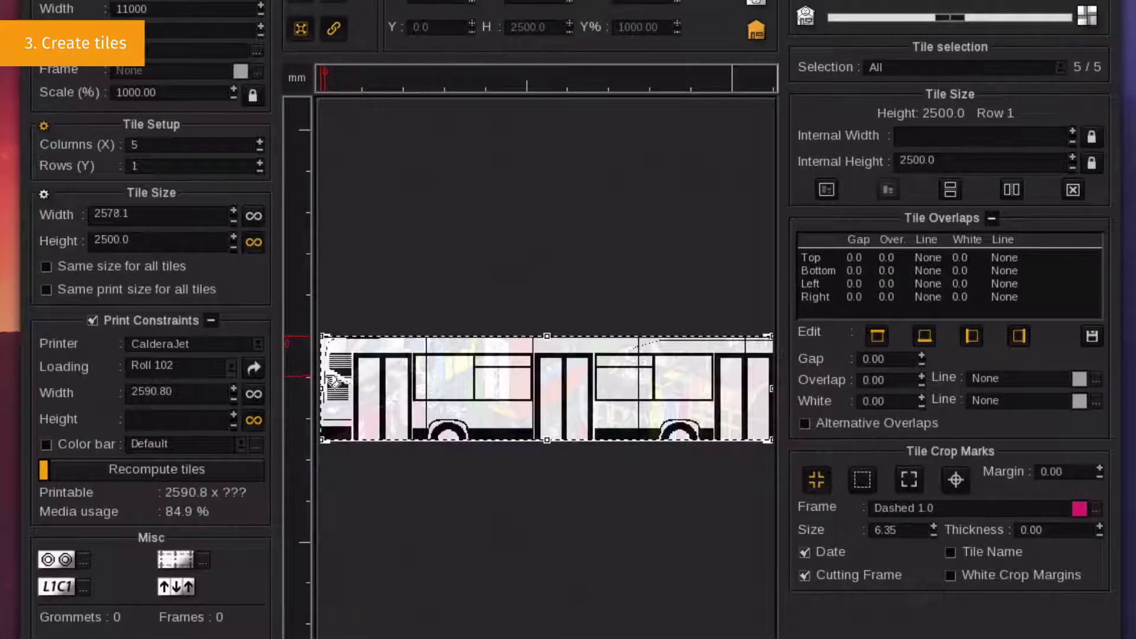
# Add tile divisions until the grid has 11 columns
pyautogui.scroll(1, 333, 380)
pyautogui.moveTo(461, 375); pyautogui.dragTo(361, 383)
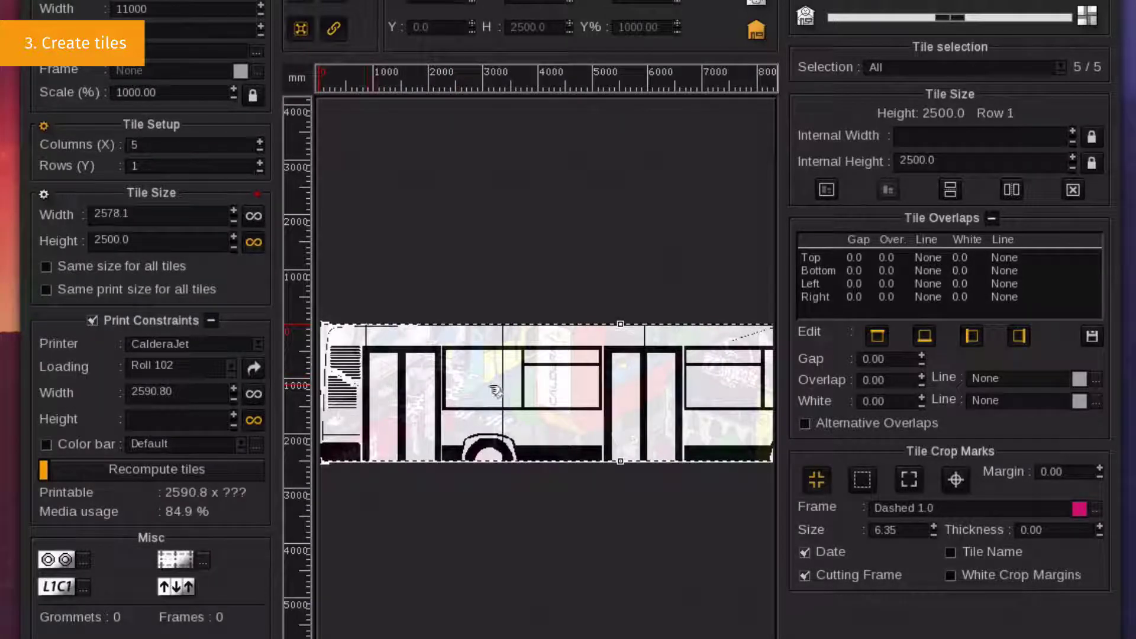
pyautogui.moveTo(501, 383); pyautogui.dragTo(404, 383)
pyautogui.moveTo(545, 382); pyautogui.dragTo(457, 383)
pyautogui.moveTo(675, 393); pyautogui.dragTo(604, 391)
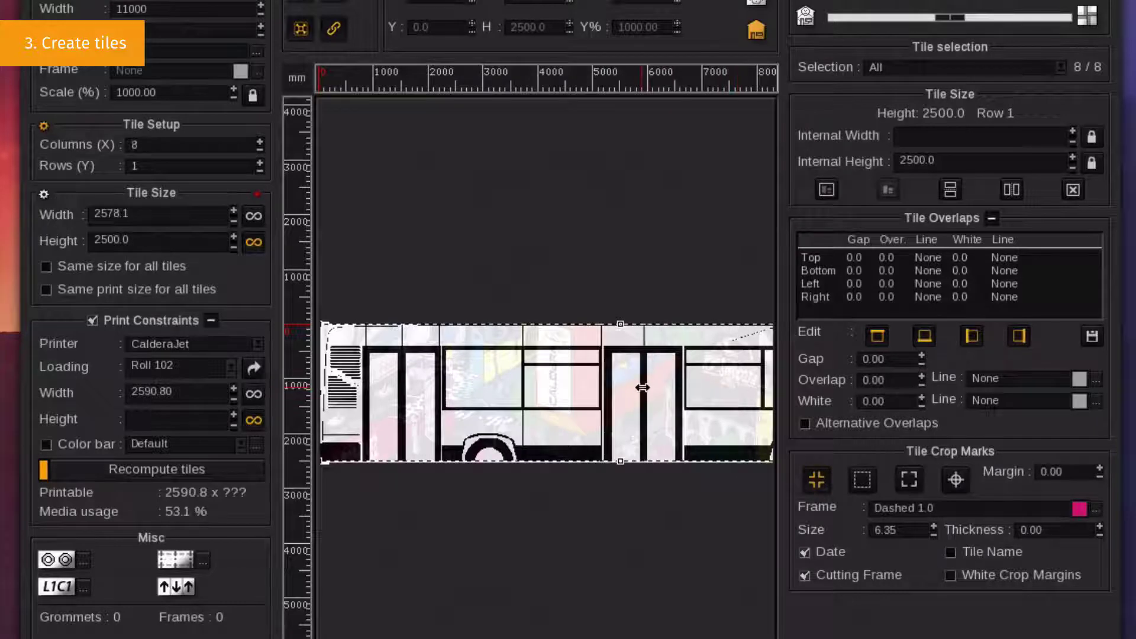
pyautogui.click(702, 389)
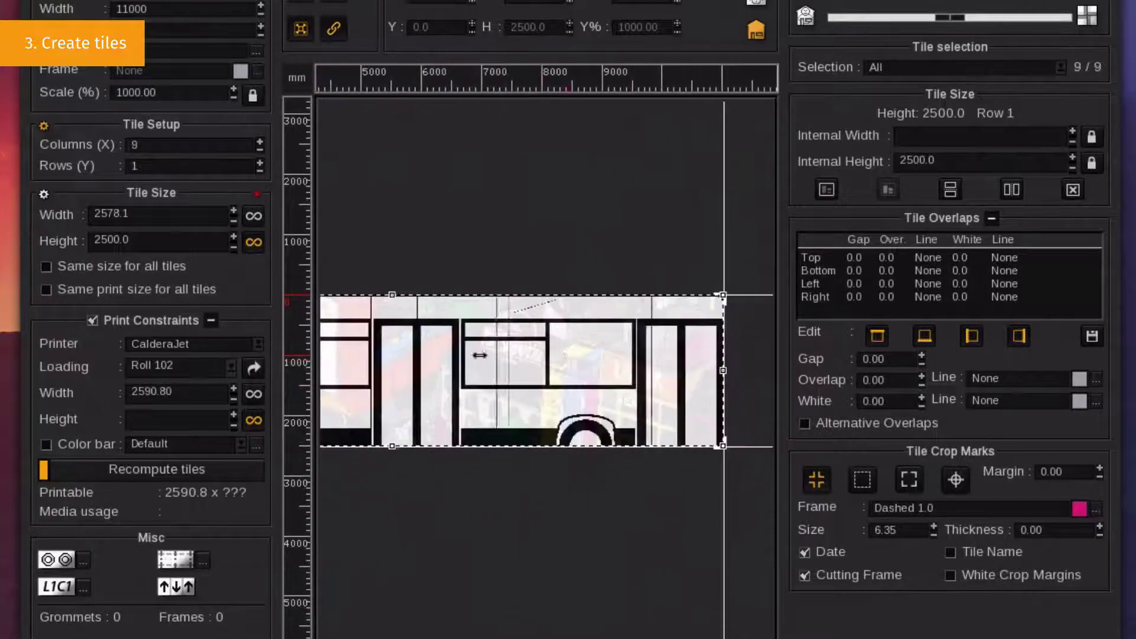
pyautogui.click(614, 352)
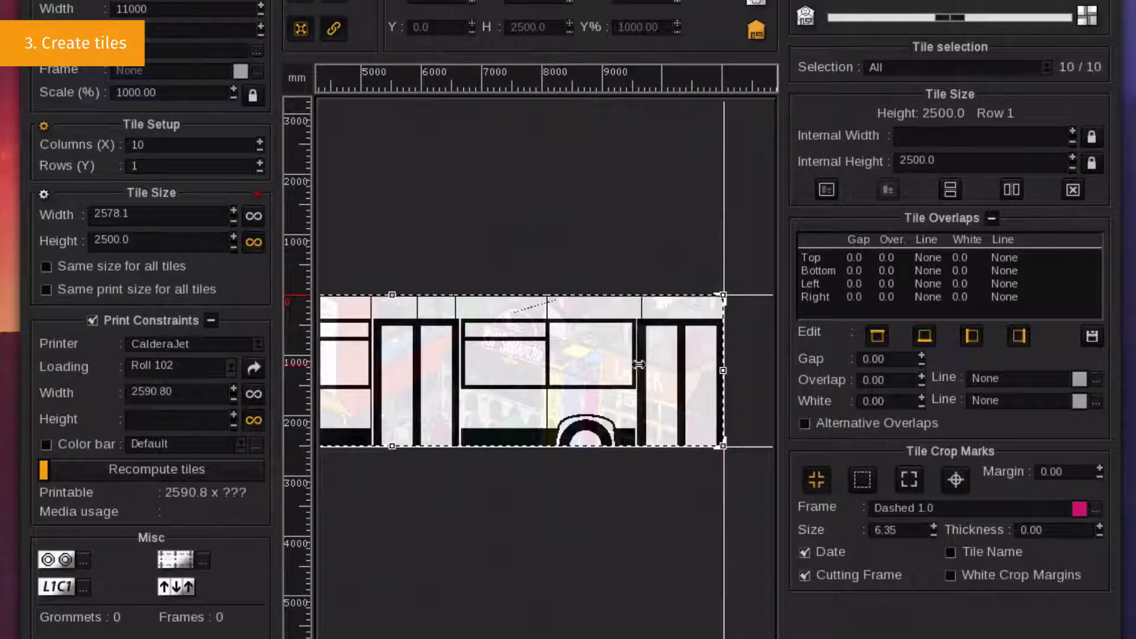
pyautogui.click(684, 358)
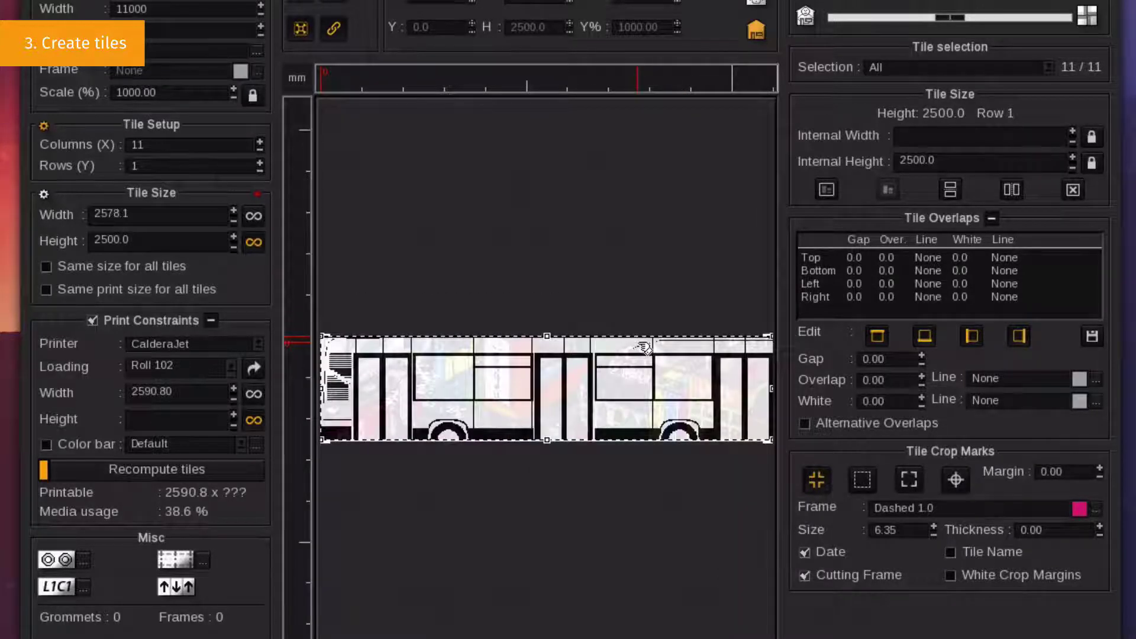
# Split the bus horizontally into 4 rows of tiles
pyautogui.click(630, 400)
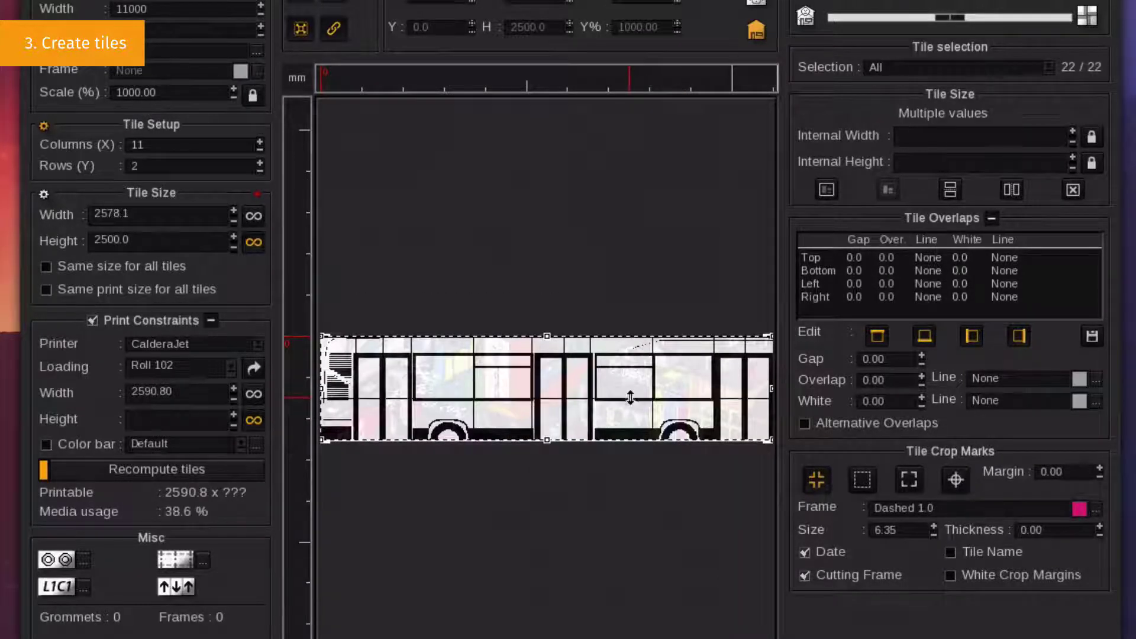
pyautogui.click(626, 365)
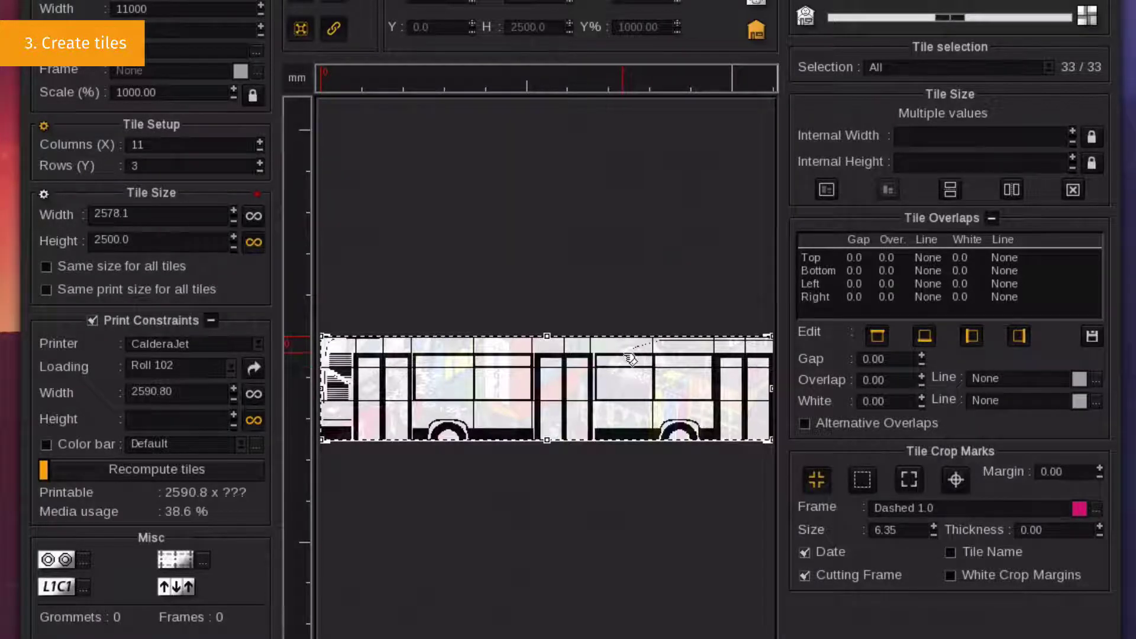
pyautogui.scroll(3, 630, 358)
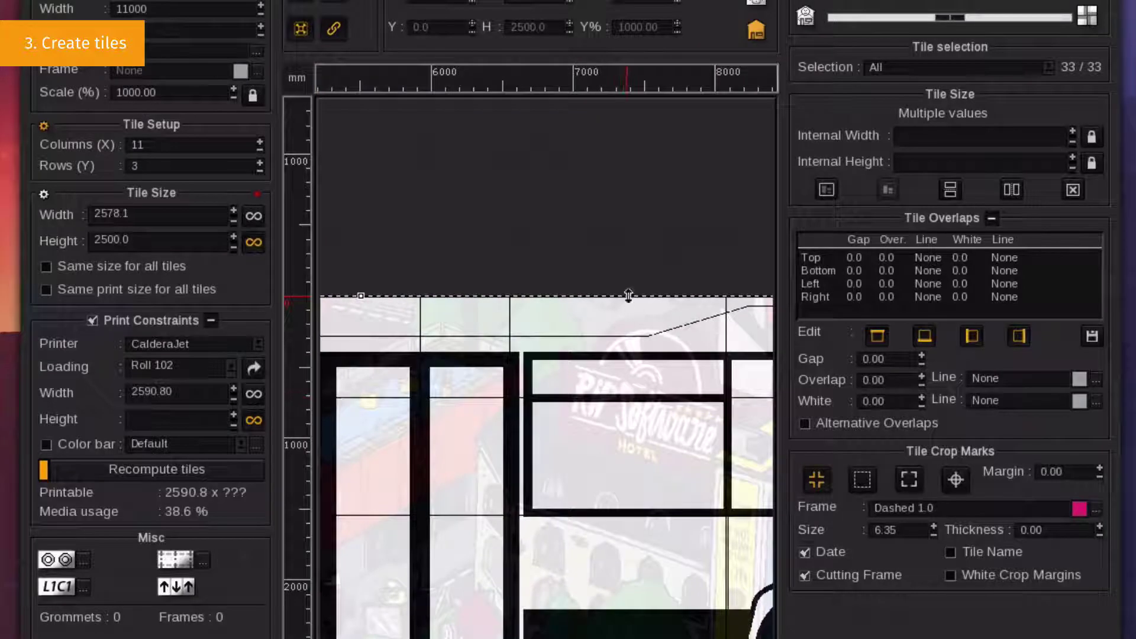
pyautogui.click(628, 354)
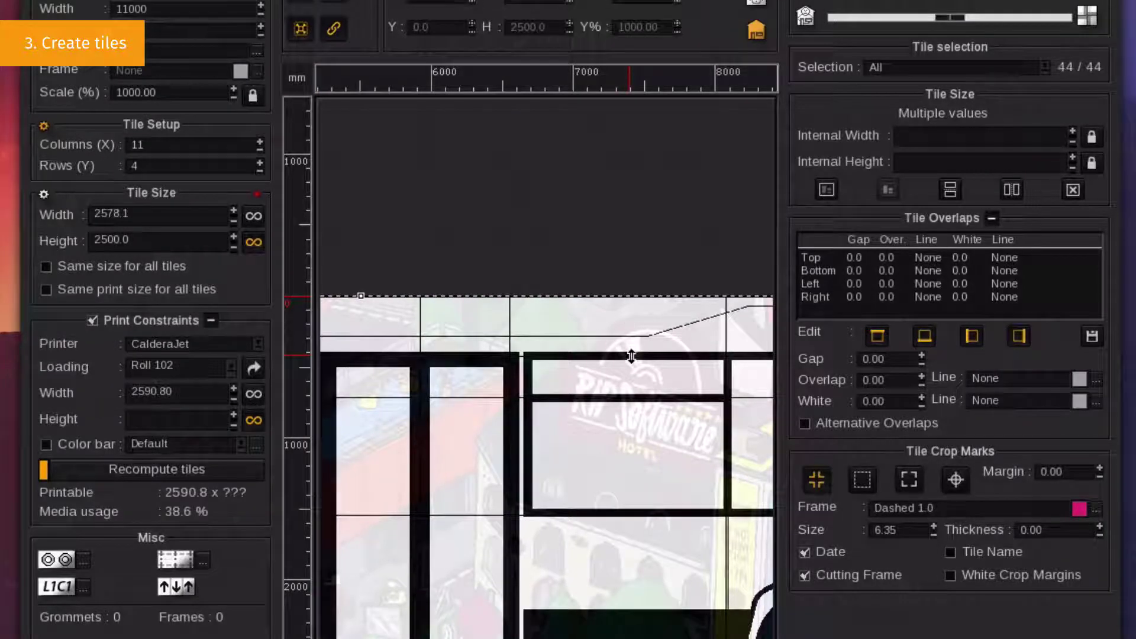
pyautogui.scroll(-3, 631, 356)
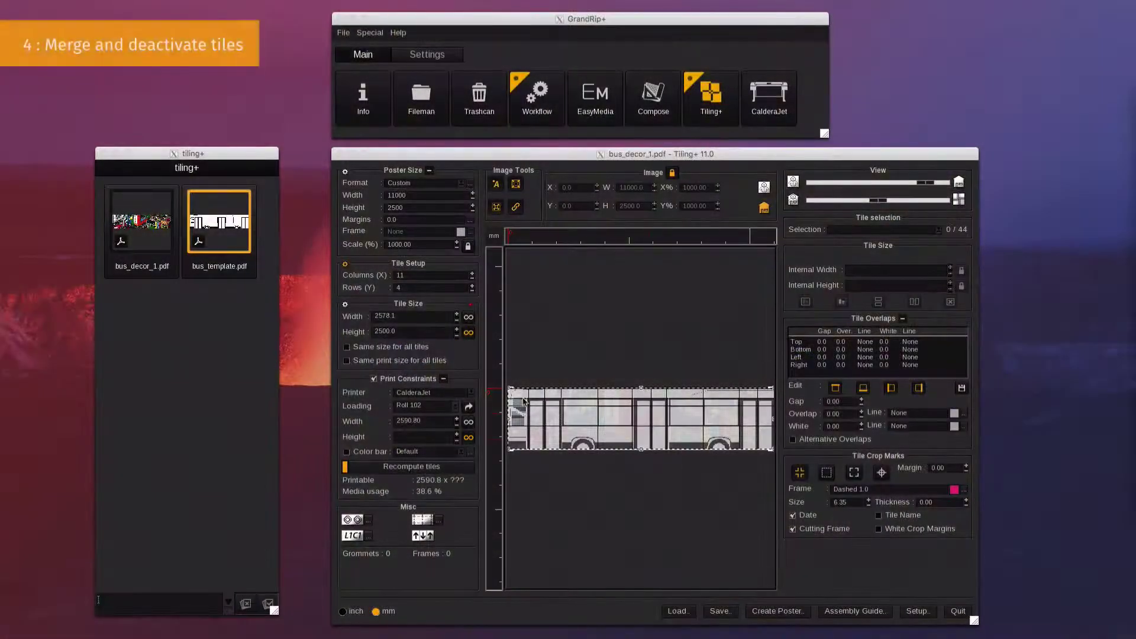
# Merge the four Column 1 tiles with Merge tiles and select the merged tile
pyautogui.scroll(3, 349, 370)
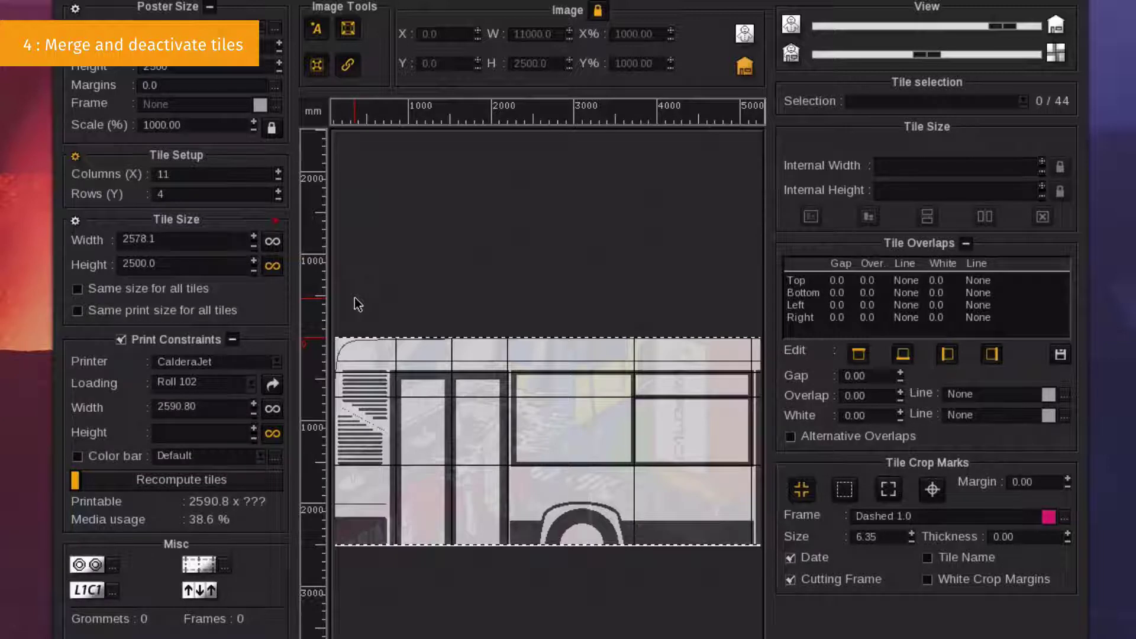
pyautogui.moveTo(358, 305); pyautogui.dragTo(380, 592)
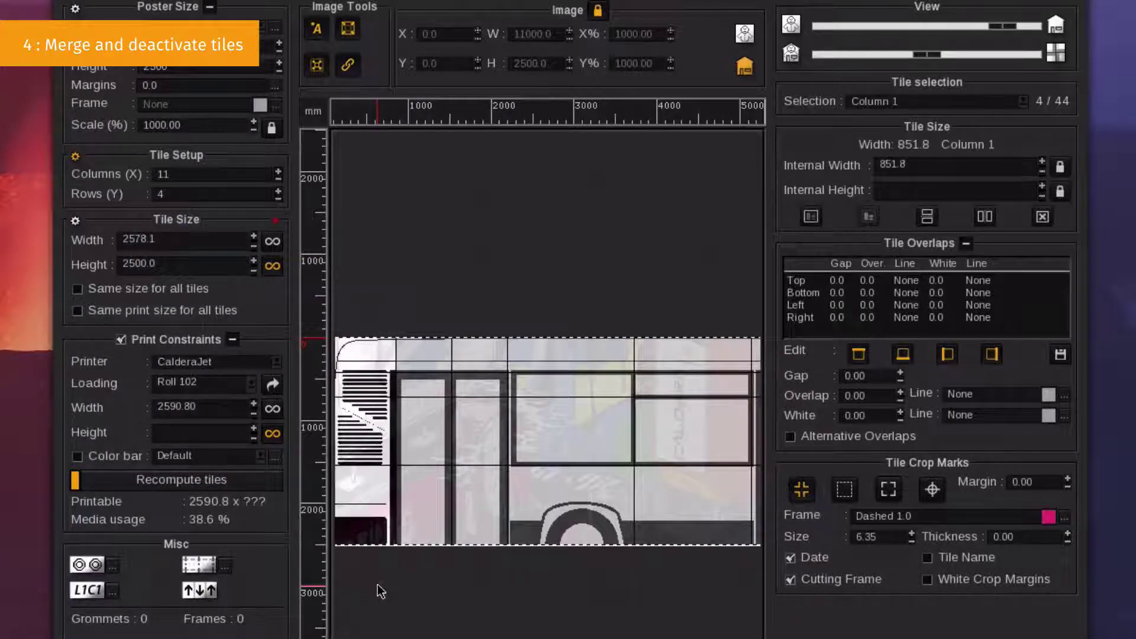
pyautogui.rightClick(358, 485)
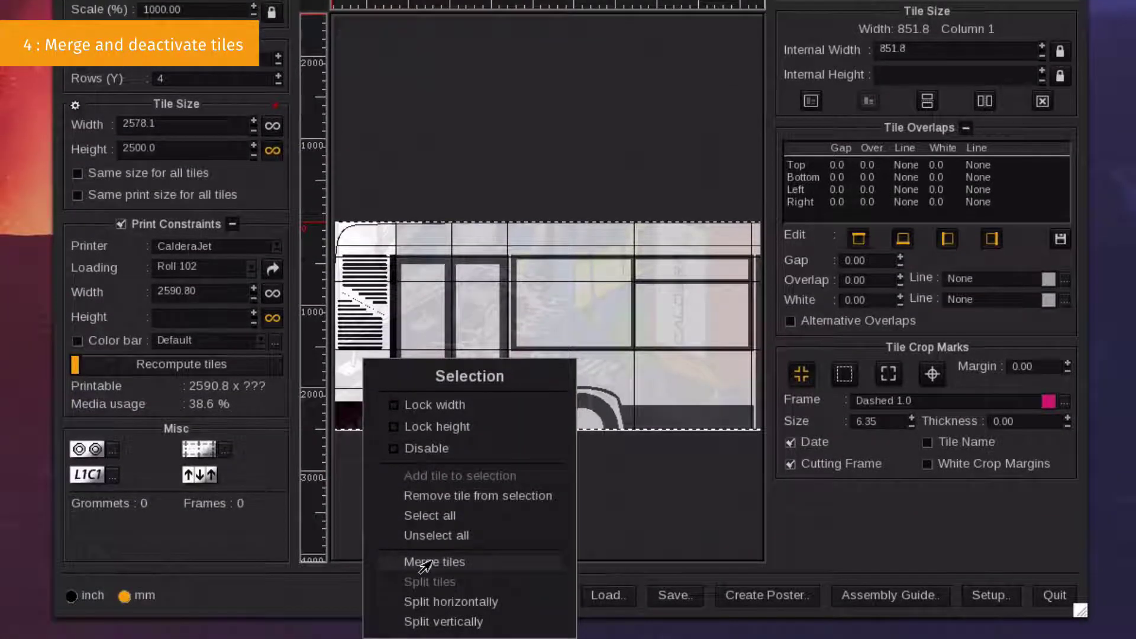
pyautogui.click(425, 565)
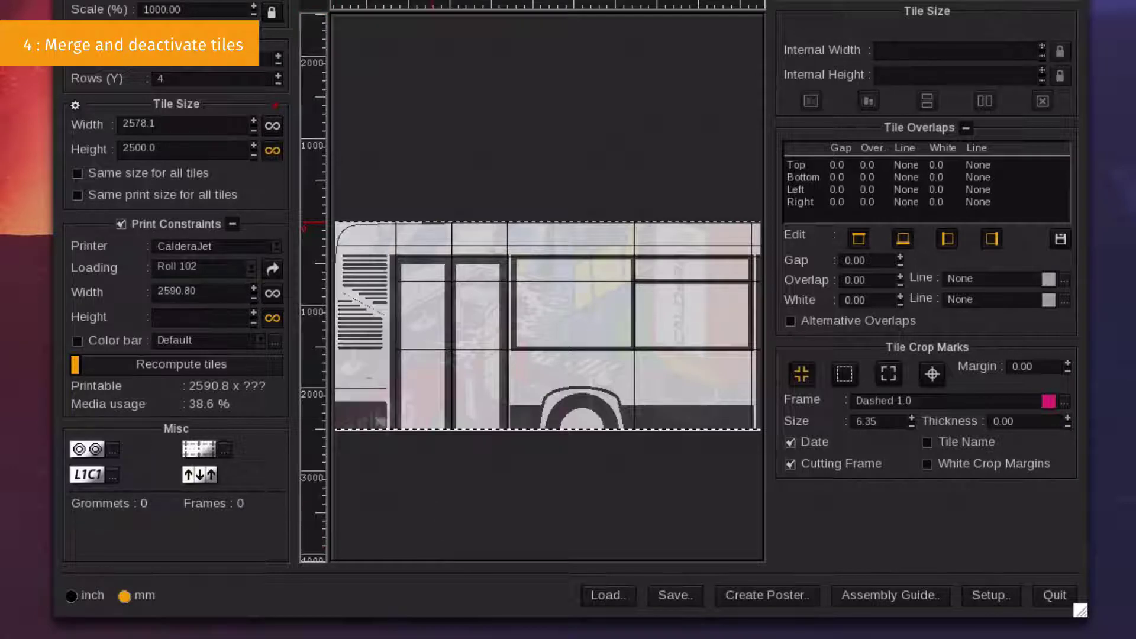
pyautogui.click(367, 349)
# Merge the lower tiles of columns 2, 3, 6 and 7 into single tiles
pyautogui.moveTo(427, 476); pyautogui.dragTo(438, 270)
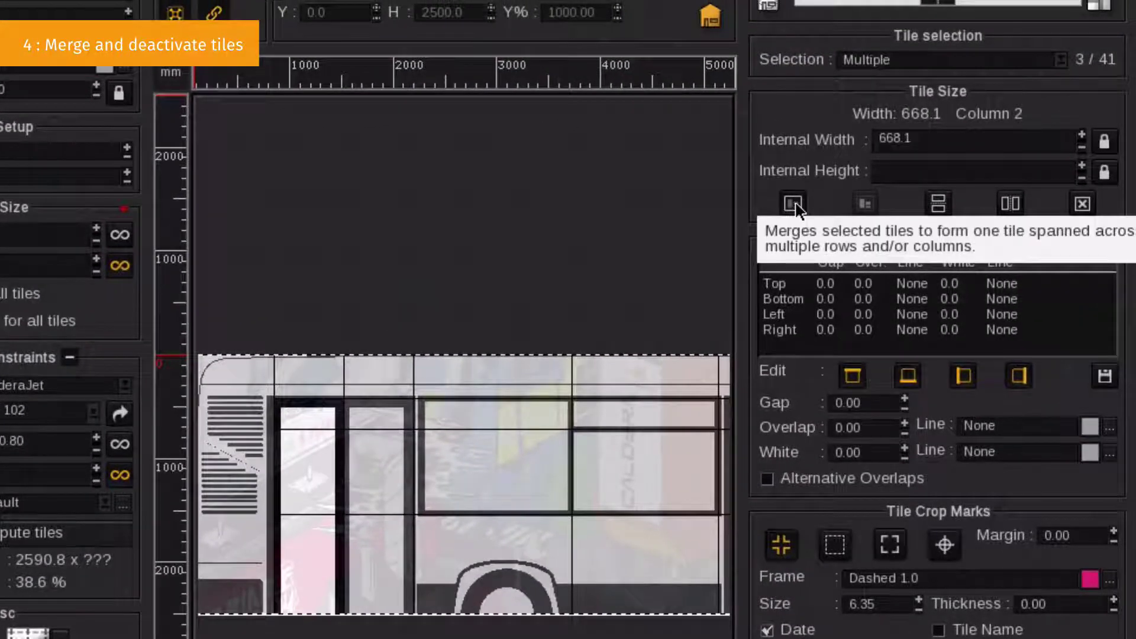
pyautogui.click(792, 203)
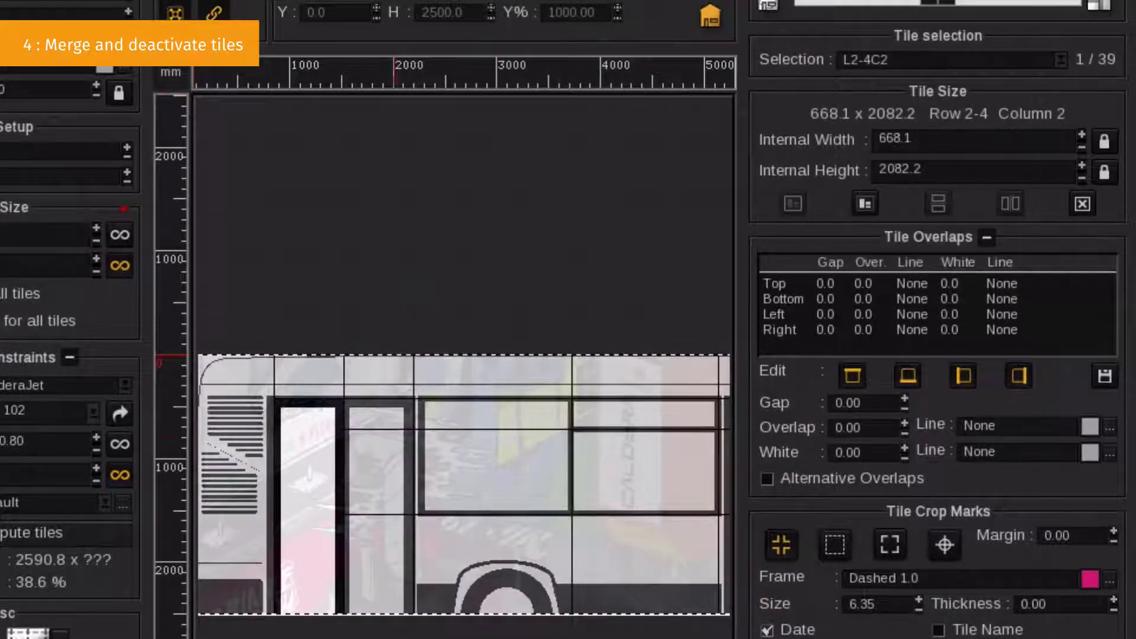
pyautogui.moveTo(386, 618); pyautogui.dragTo(395, 414)
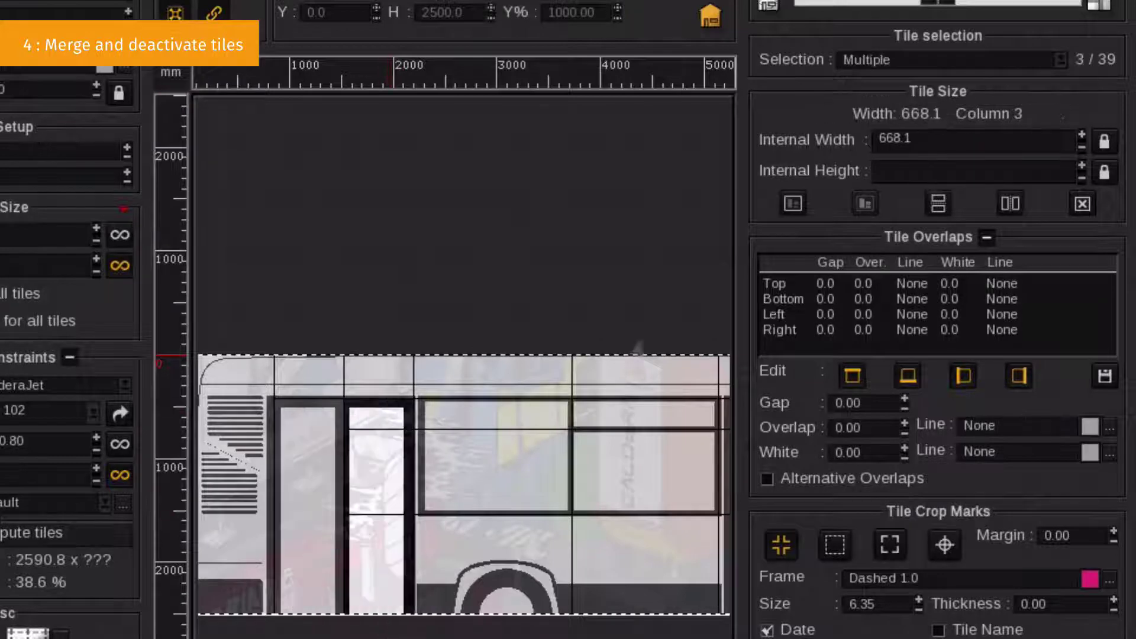
pyautogui.click(793, 203)
pyautogui.moveTo(633, 476); pyautogui.dragTo(272, 428)
pyautogui.moveTo(411, 618); pyautogui.dragTo(410, 362)
pyautogui.click(792, 203)
pyautogui.moveTo(490, 633); pyautogui.dragTo(475, 370)
pyautogui.click(793, 203)
# Merge tiles L2C4 and L3C4 into one tile
pyautogui.moveTo(331, 464); pyautogui.dragTo(607, 461)
pyautogui.click(547, 440)
pyautogui.click(543, 370)
pyautogui.click(401, 436)
pyautogui.scroll(2, 410, 367)
pyautogui.keyDown('ctrl'); pyautogui.click(420, 374); pyautogui.keyUp('ctrl')
pyautogui.click(793, 204)
# Merge tiles L2C9 and L3C9 into one tile
pyautogui.moveTo(591, 520); pyautogui.dragTo(248, 509)
pyautogui.click(414, 409)
pyautogui.click(414, 340)
pyautogui.click(586, 346)
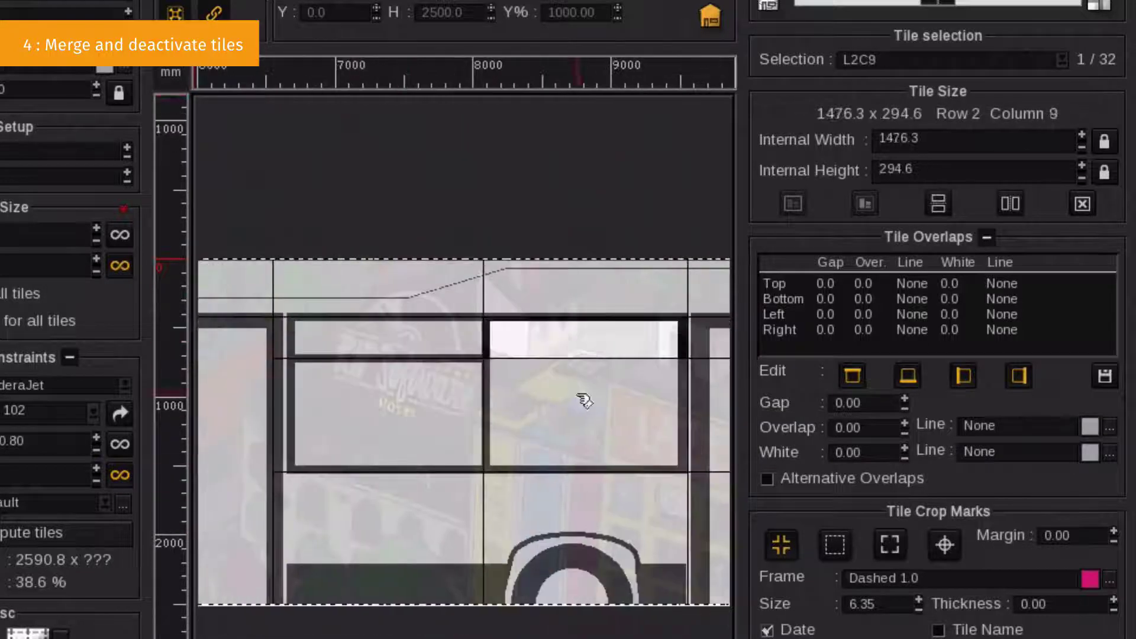
pyautogui.keyDown('ctrl'); pyautogui.click(585, 401); pyautogui.keyUp('ctrl')
pyautogui.click(793, 204)
# Merge the lower tiles of columns 10 and 11 into single tiles
pyautogui.moveTo(639, 436); pyautogui.dragTo(311, 444)
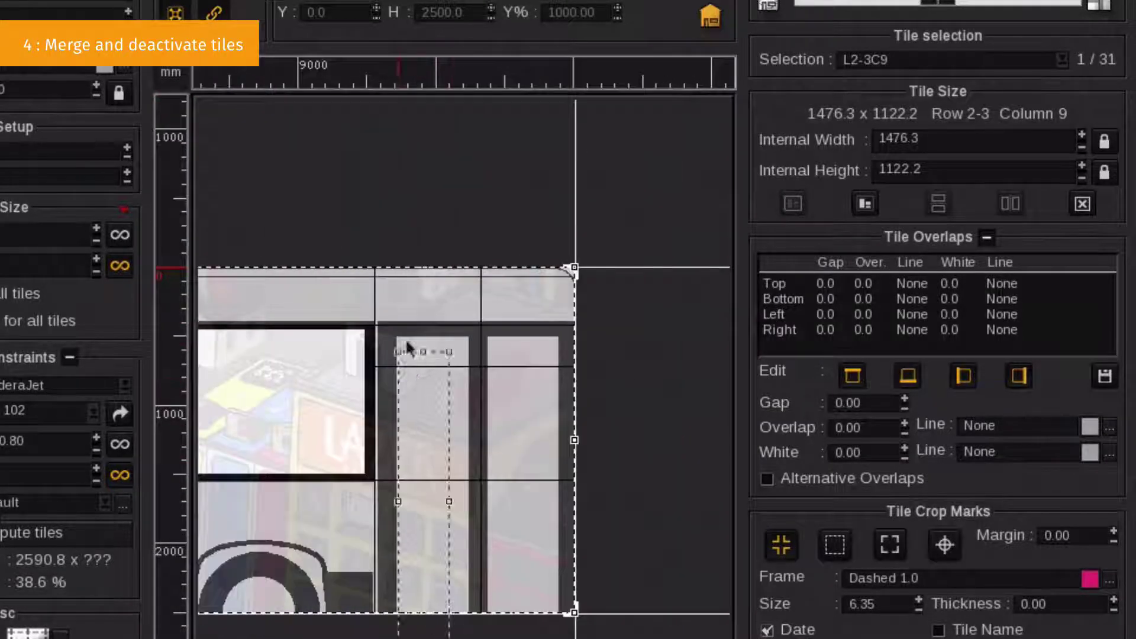
pyautogui.moveTo(408, 346); pyautogui.dragTo(426, 533)
pyautogui.click(792, 203)
pyautogui.moveTo(520, 346); pyautogui.dragTo(526, 532)
pyautogui.click(792, 203)
pyautogui.scroll(-3, 628, 286)
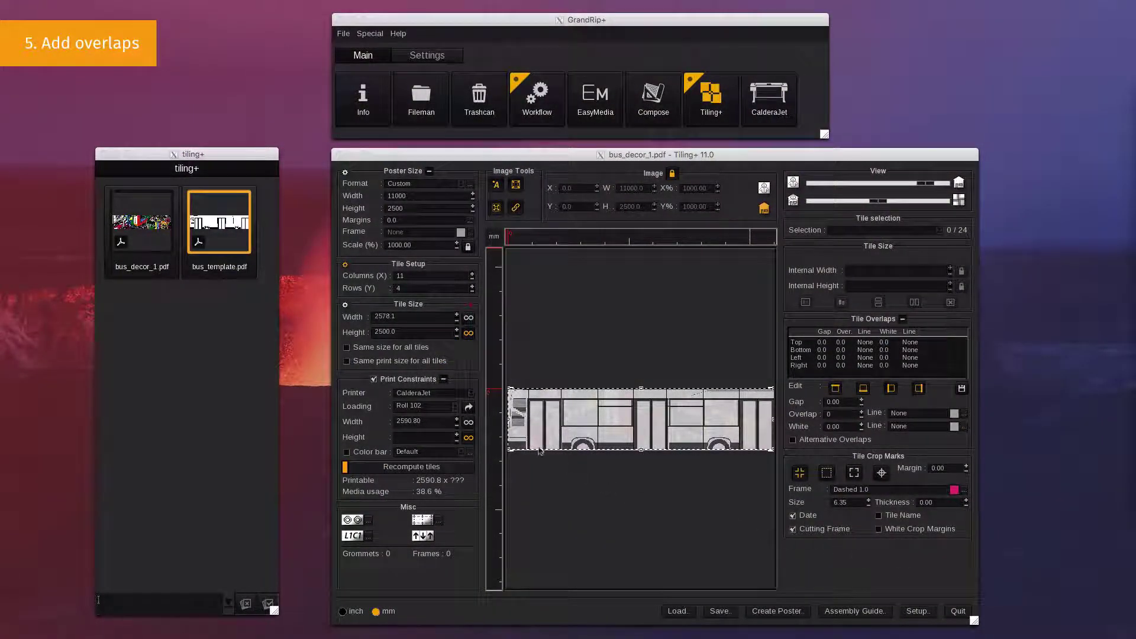
# Select column 1, the top row of tiles and two lower tiles
pyautogui.click(547, 396)
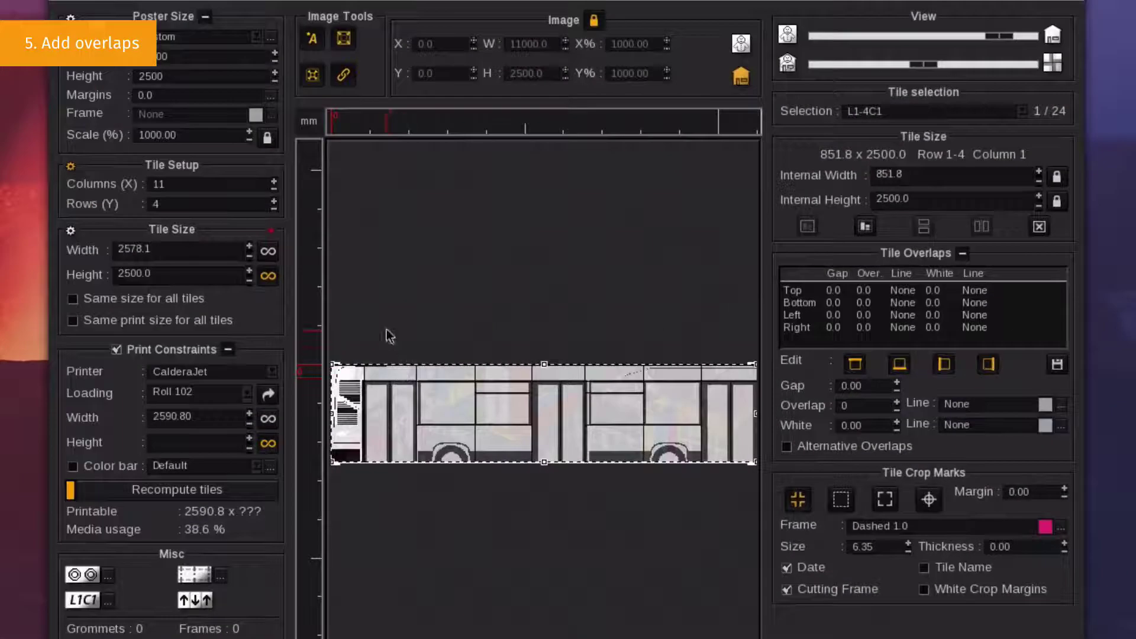
pyautogui.moveTo(386, 330); pyautogui.dragTo(728, 374)
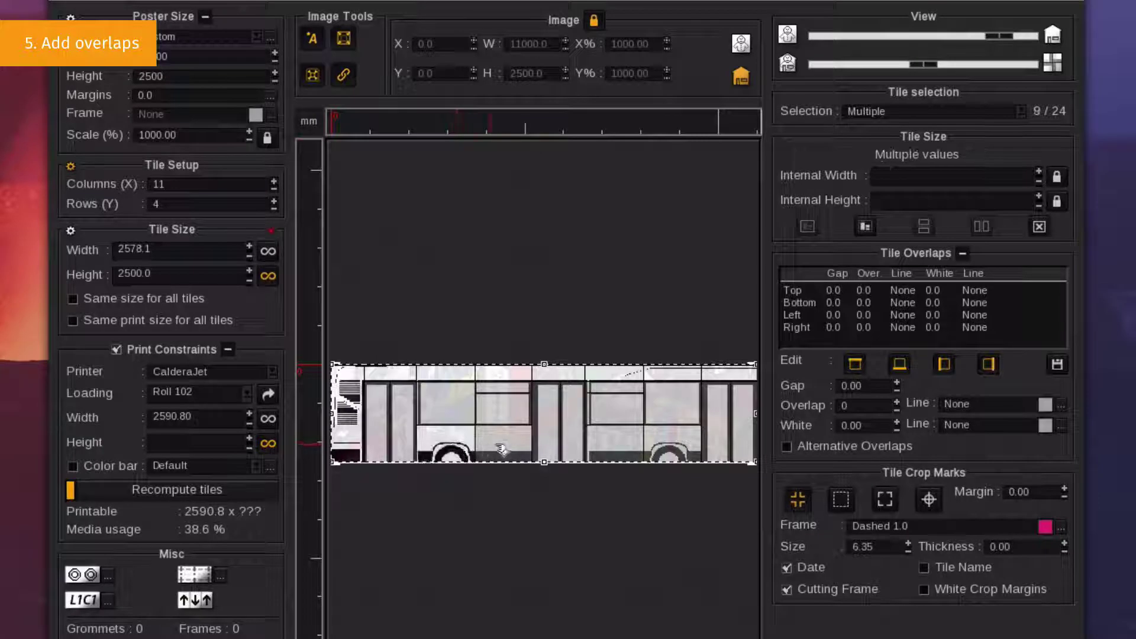
pyautogui.keyDown('ctrl'); pyautogui.click(612, 444); pyautogui.keyUp('ctrl')
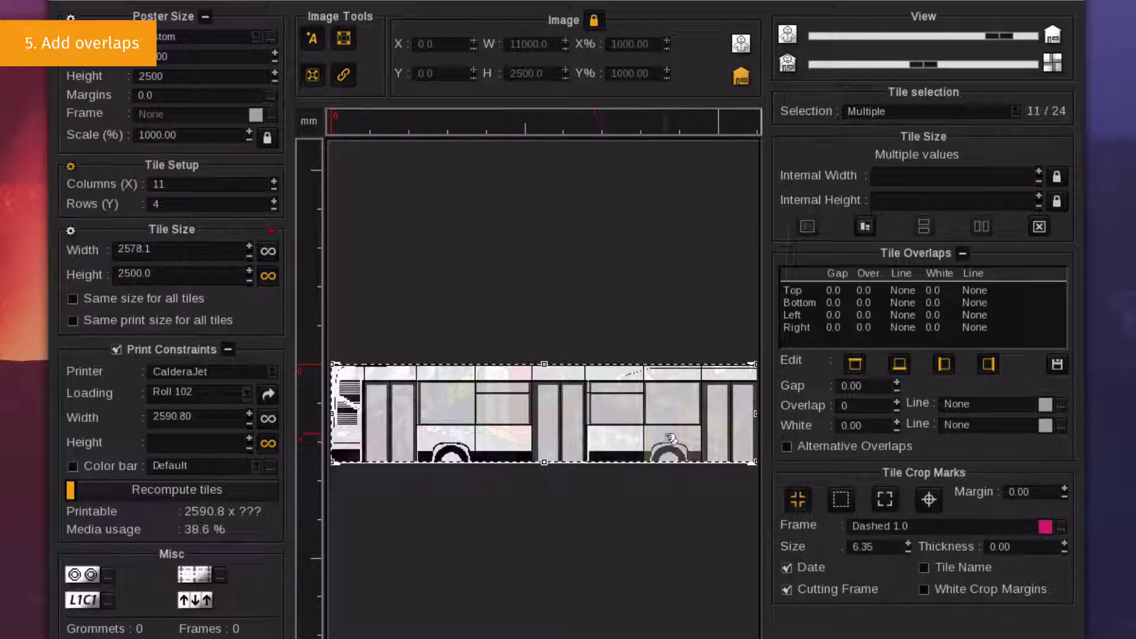
pyautogui.keyDown('ctrl'); pyautogui.click(671, 439); pyautogui.keyUp('ctrl')
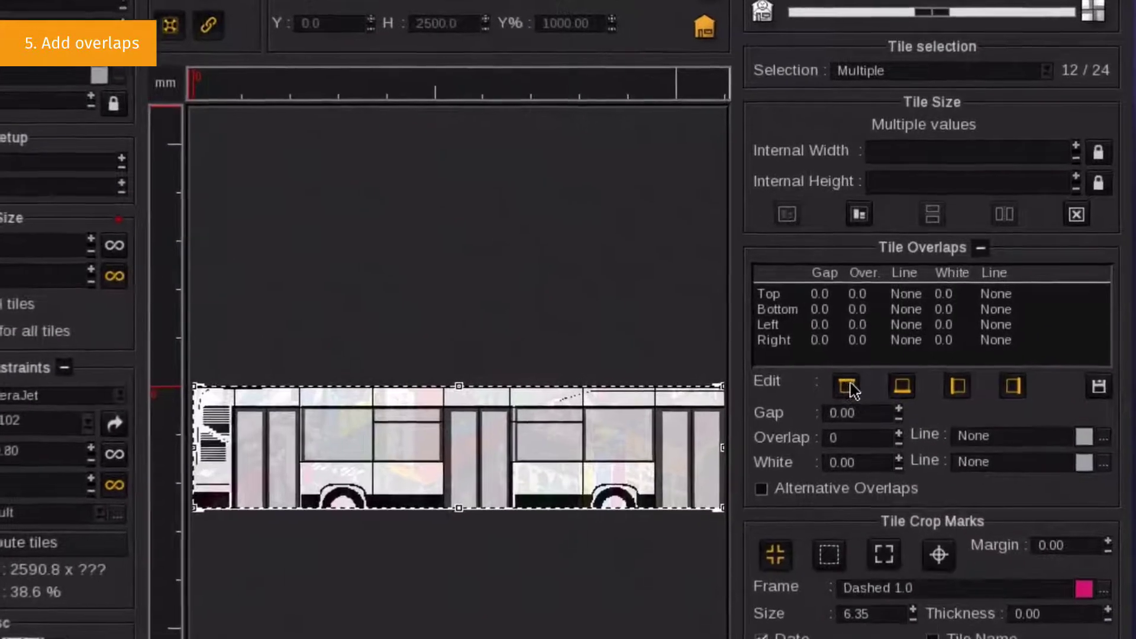
# Limit overlap editing to the right edge and set the overlap to 50
pyautogui.click(847, 386)
pyautogui.click(902, 385)
pyautogui.click(959, 387)
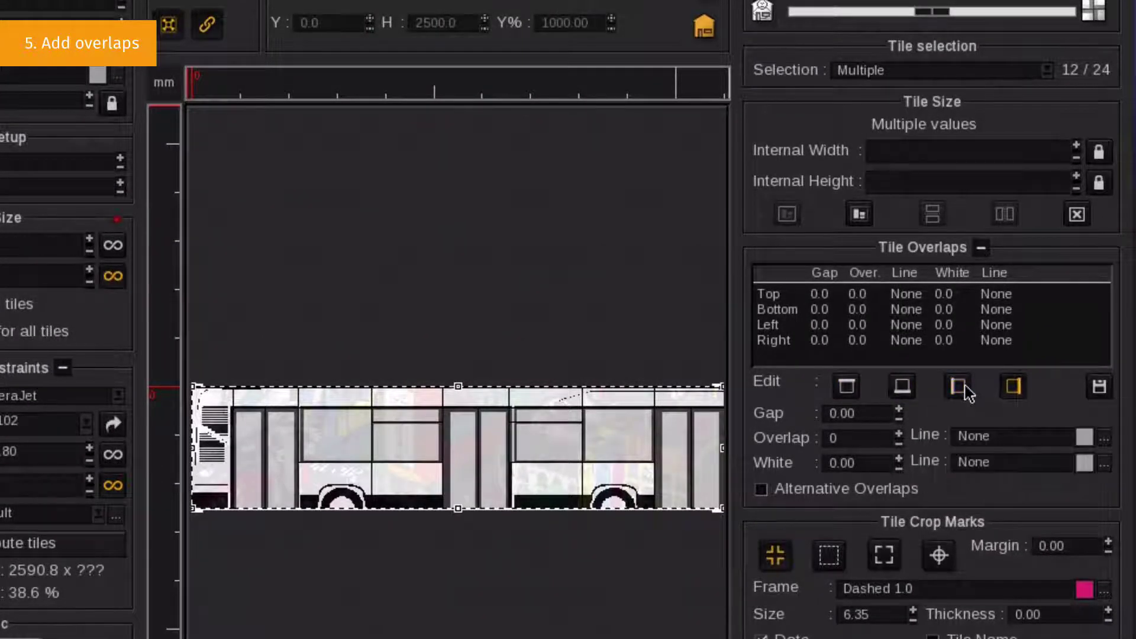
pyautogui.click(852, 438)
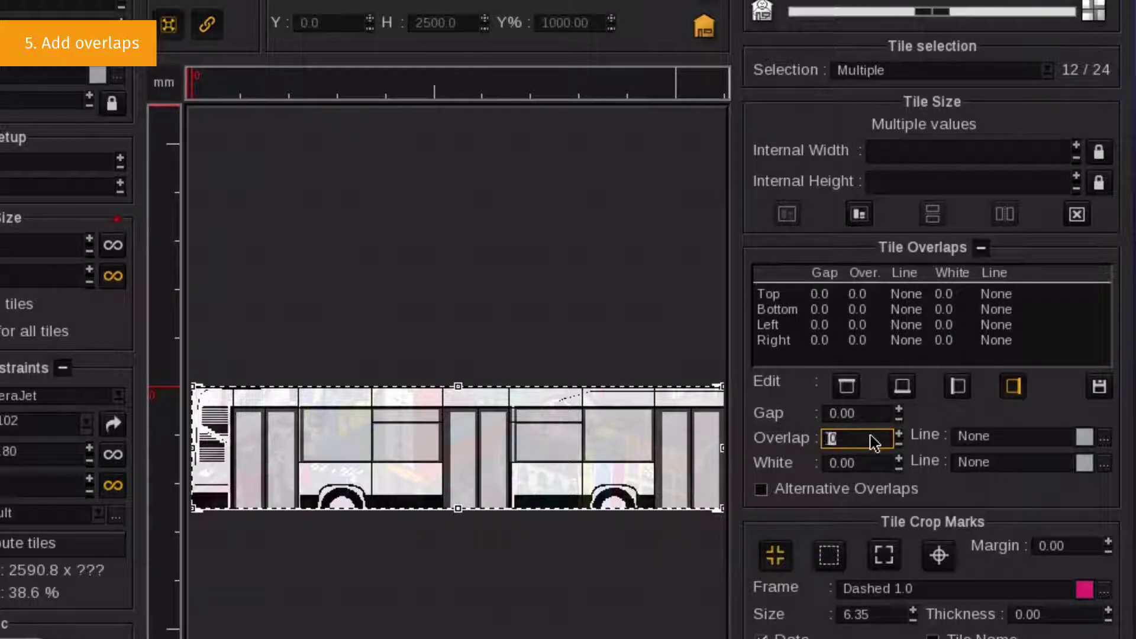
pyautogui.write('5')
pyautogui.press('Return')
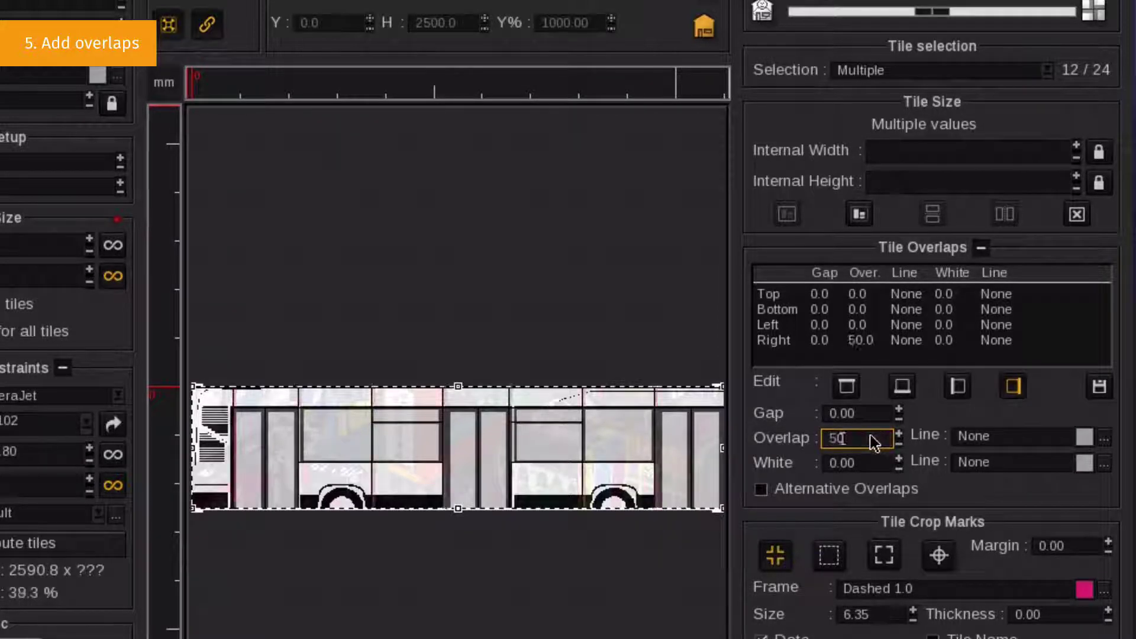
pyautogui.scroll(1, 519, 402)
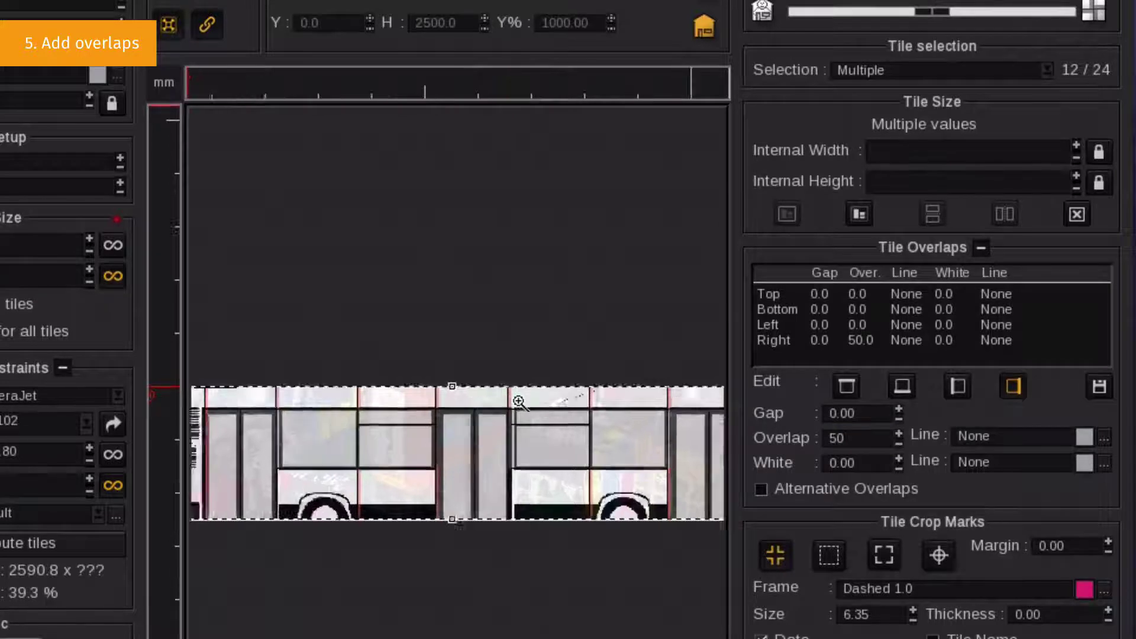
pyautogui.scroll(4, 519, 402)
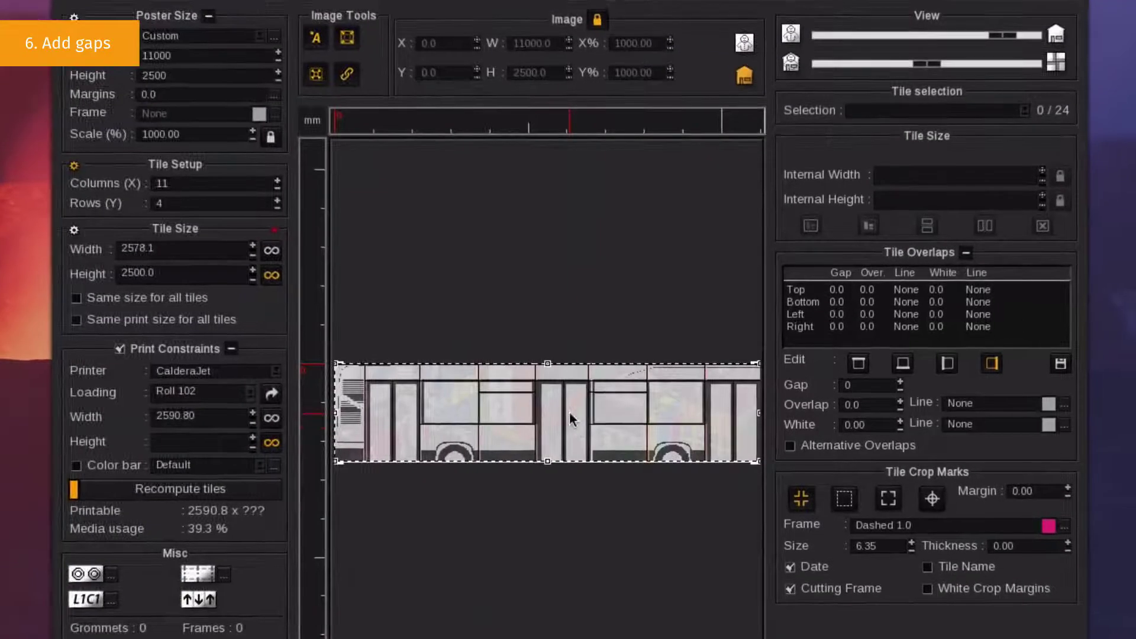
# Give tile L2-4C6 a 60 gap on its right side
pyautogui.scroll(5, 570, 410)
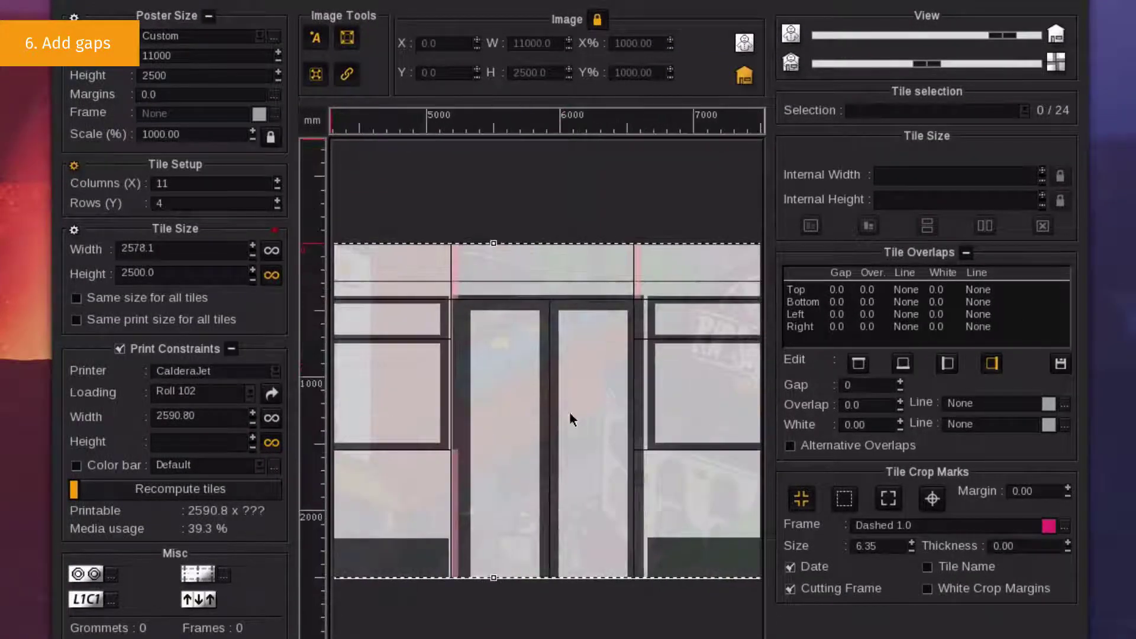
pyautogui.scroll(2, 573, 418)
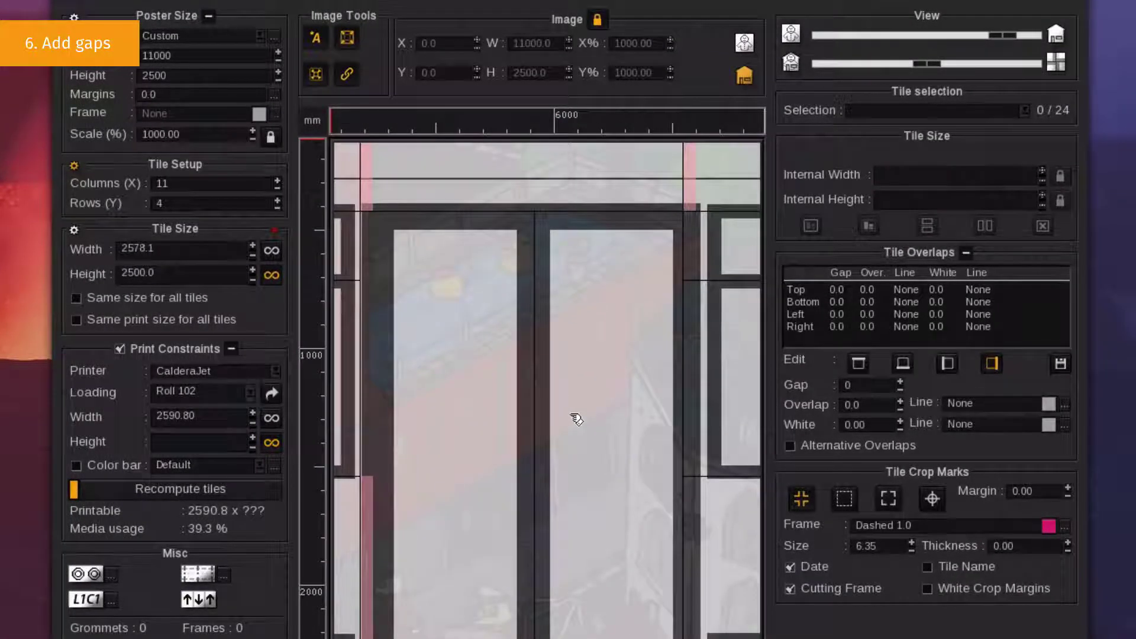
pyautogui.click(467, 402)
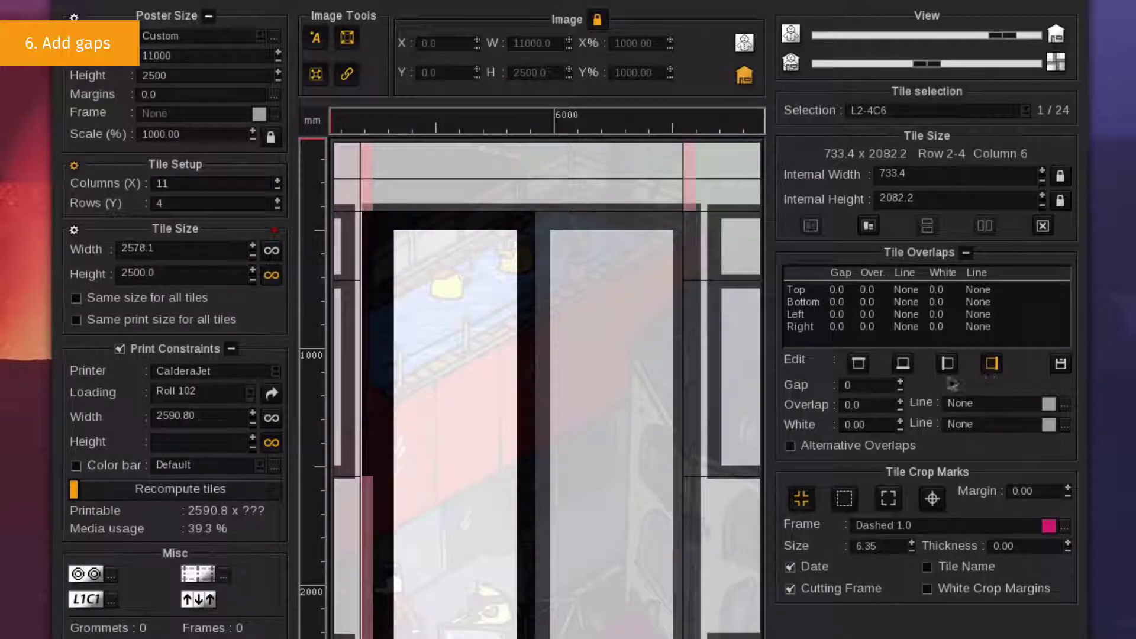
pyautogui.doubleClick(869, 387)
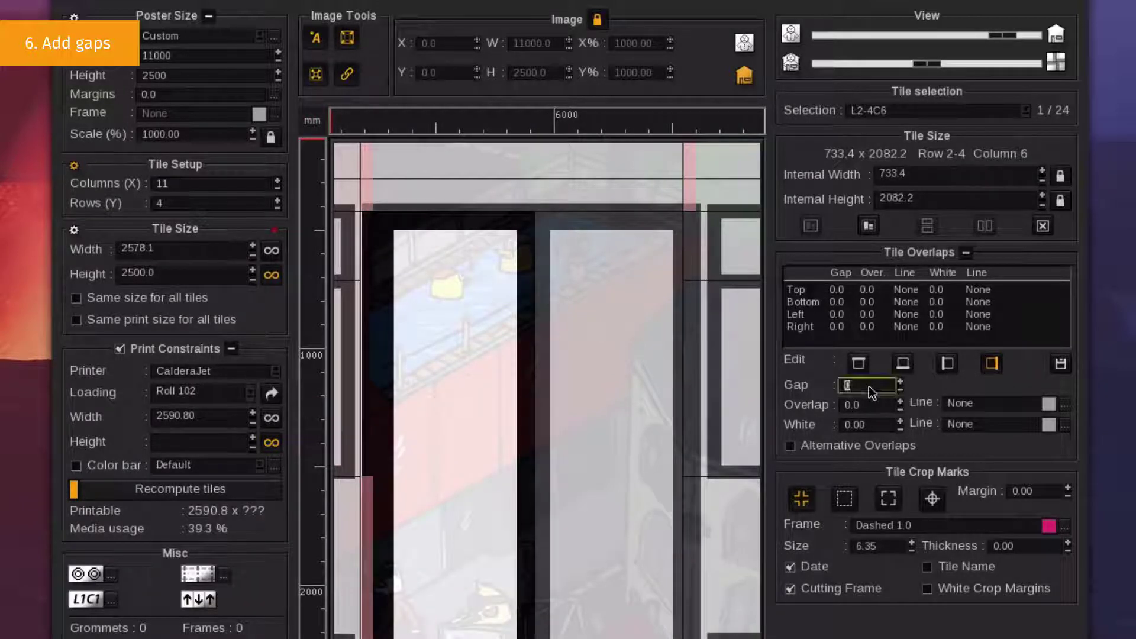
pyautogui.write('60')
pyautogui.press('Return')
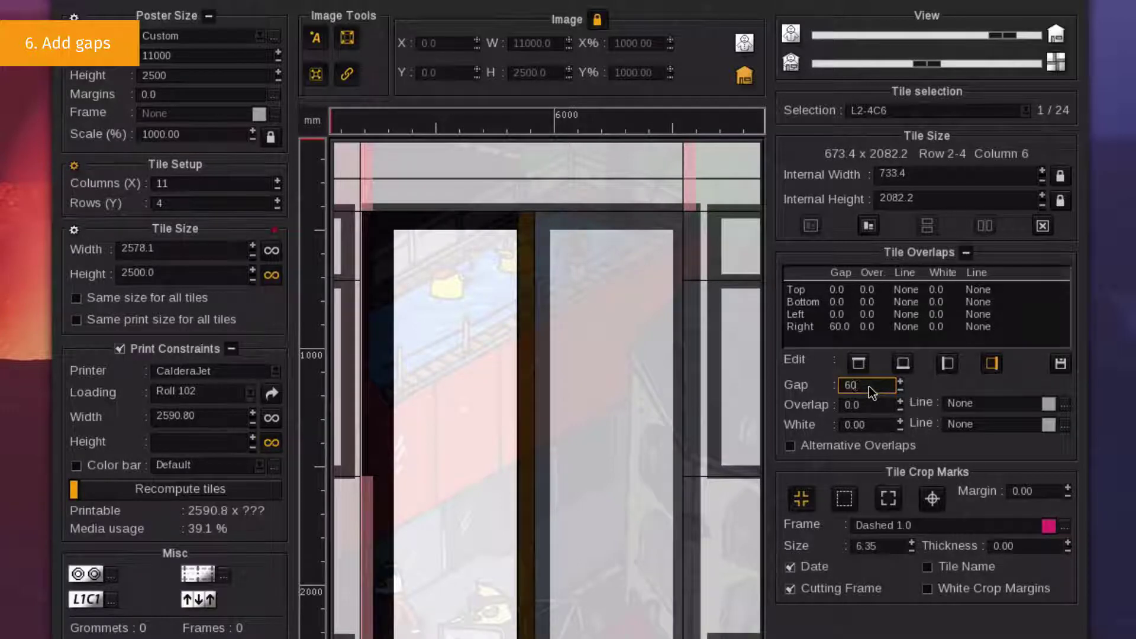
# Give tile L2-4C7 a 60 gap on its left side
pyautogui.click(614, 391)
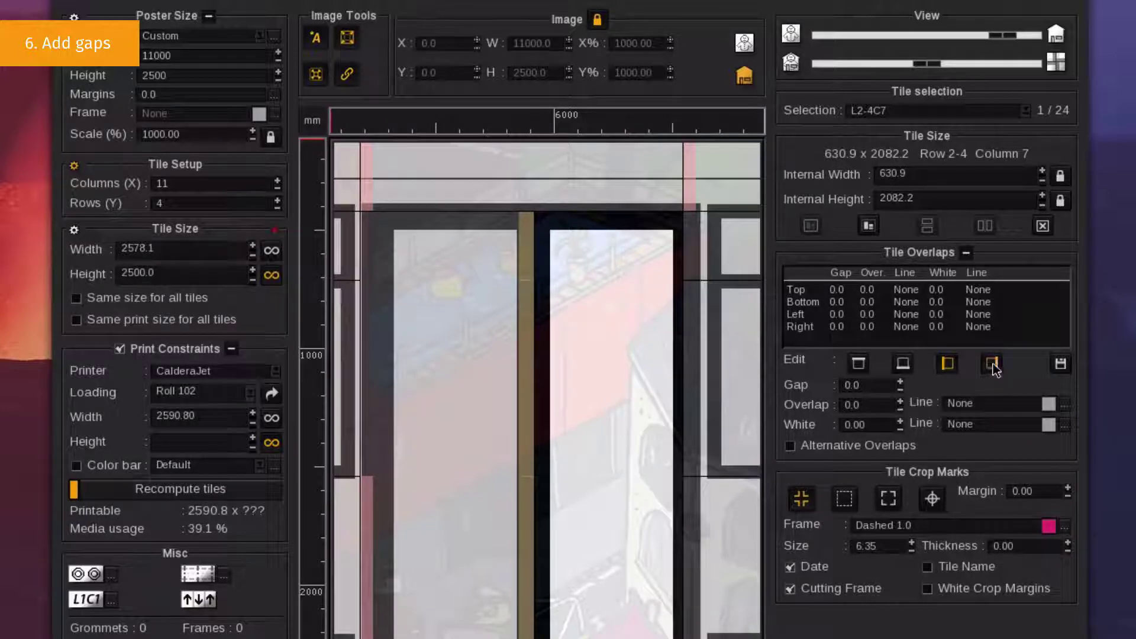
pyautogui.doubleClick(883, 387)
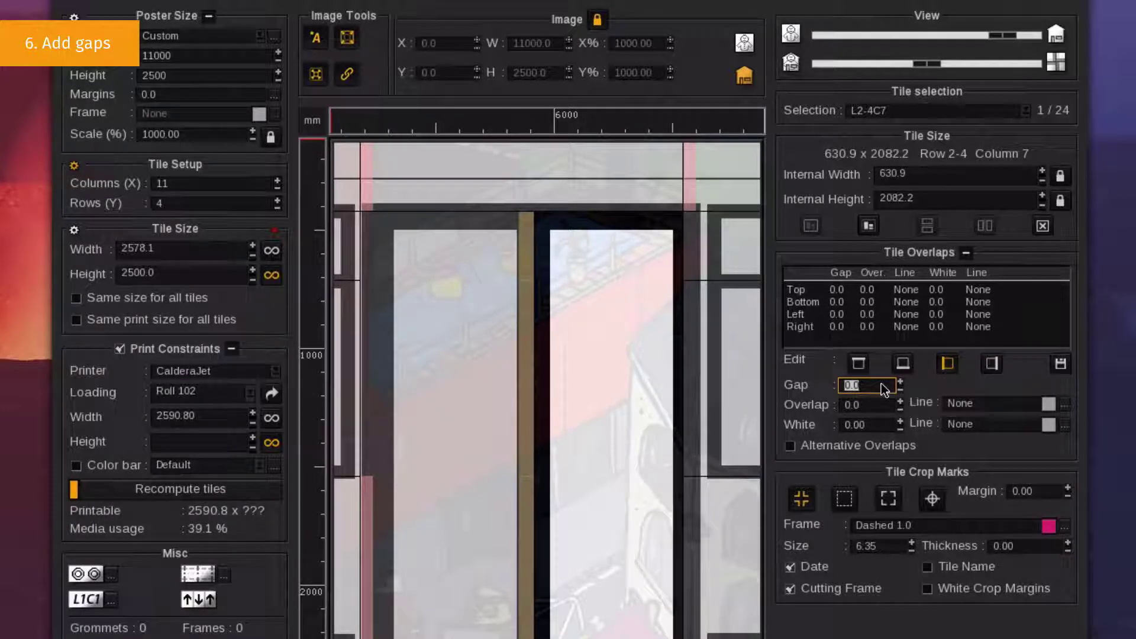
pyautogui.write('1')
pyautogui.press('Return')
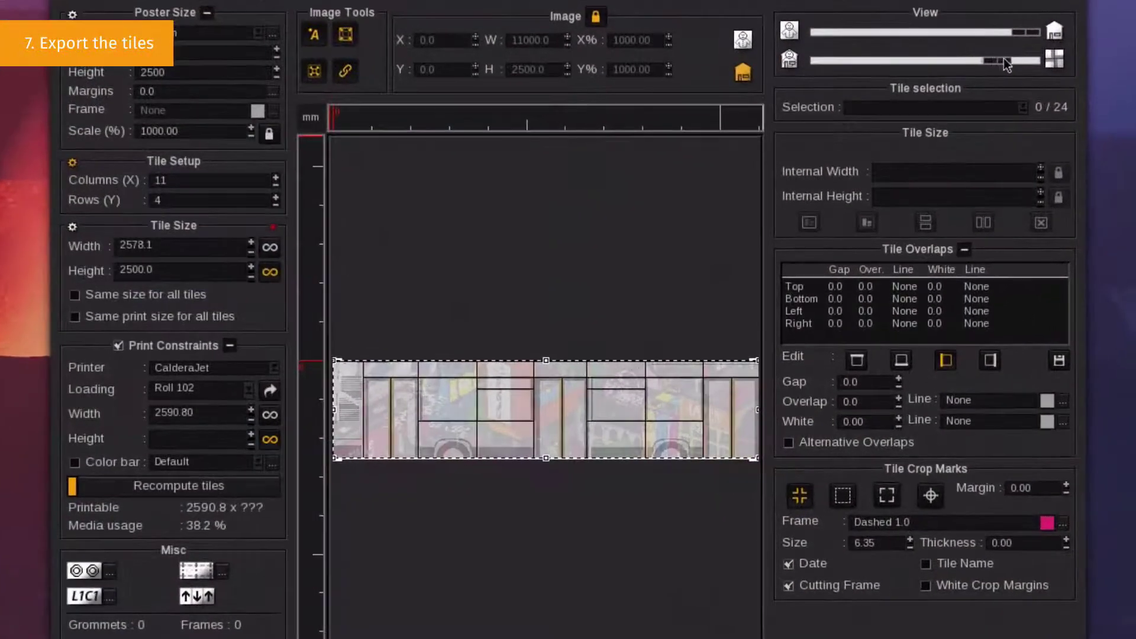
# Fade the bus artwork preview so only the 24 tile outlines show
pyautogui.moveTo(1005, 65); pyautogui.dragTo(1016, 66)
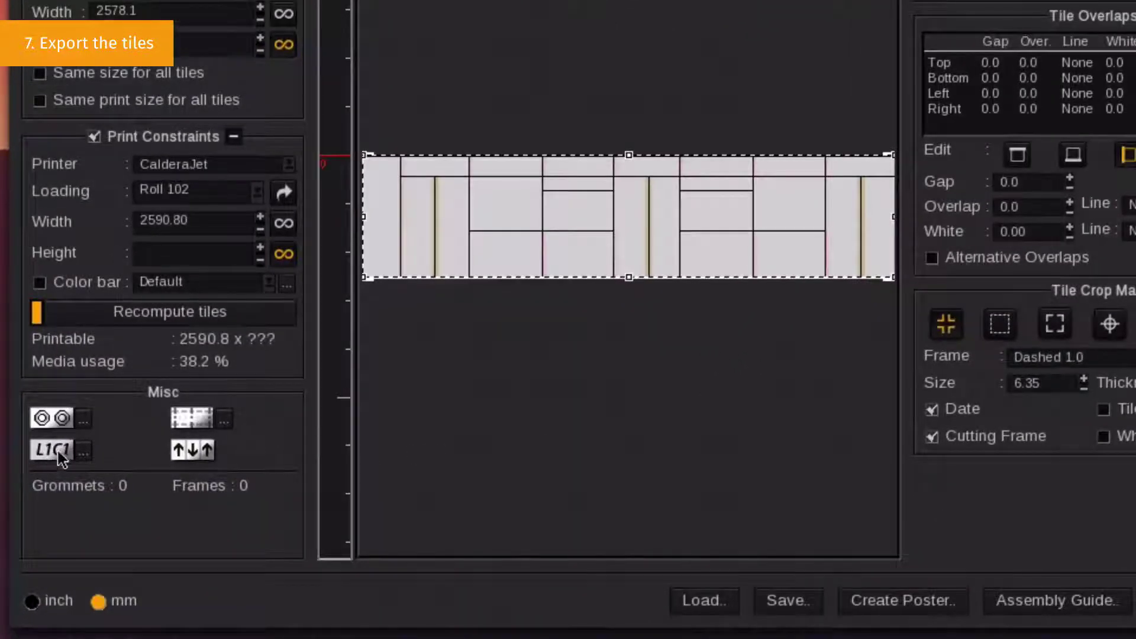
# Turn on tile-name labels and zoom in to check a label such as L2-4C2
pyautogui.click(53, 449)
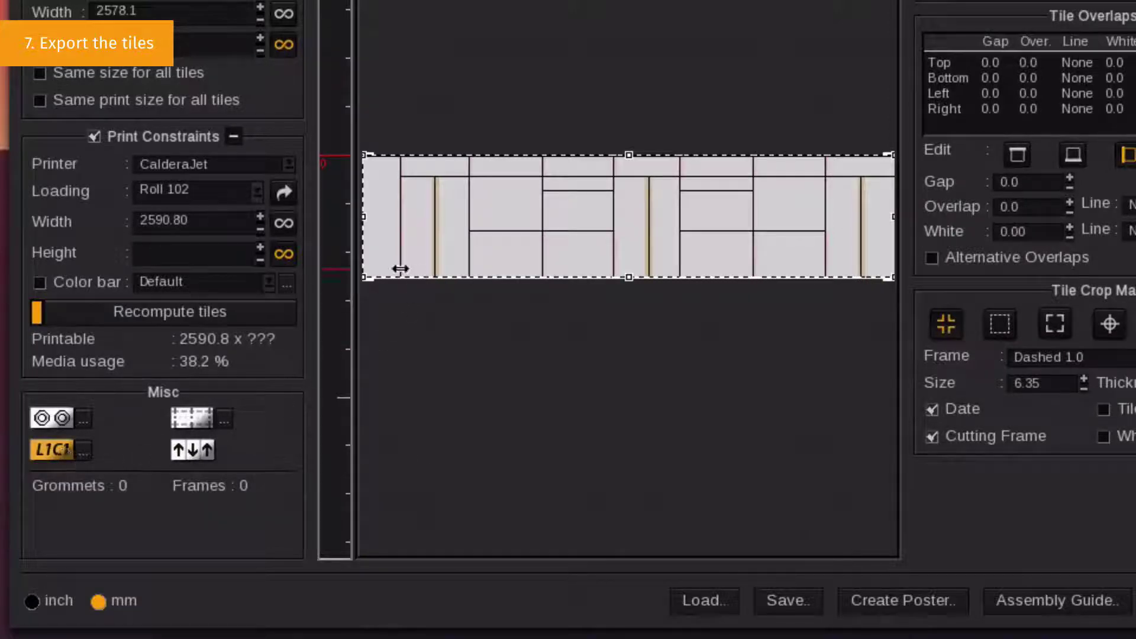
pyautogui.scroll(5, 399, 269)
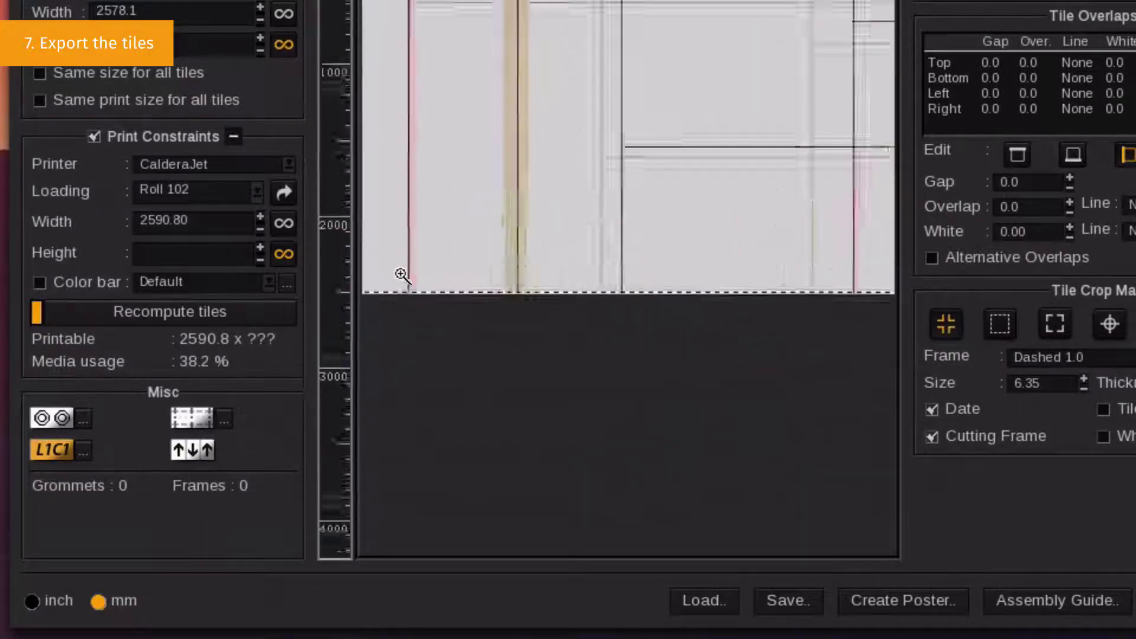
pyautogui.scroll(2, 489, 436)
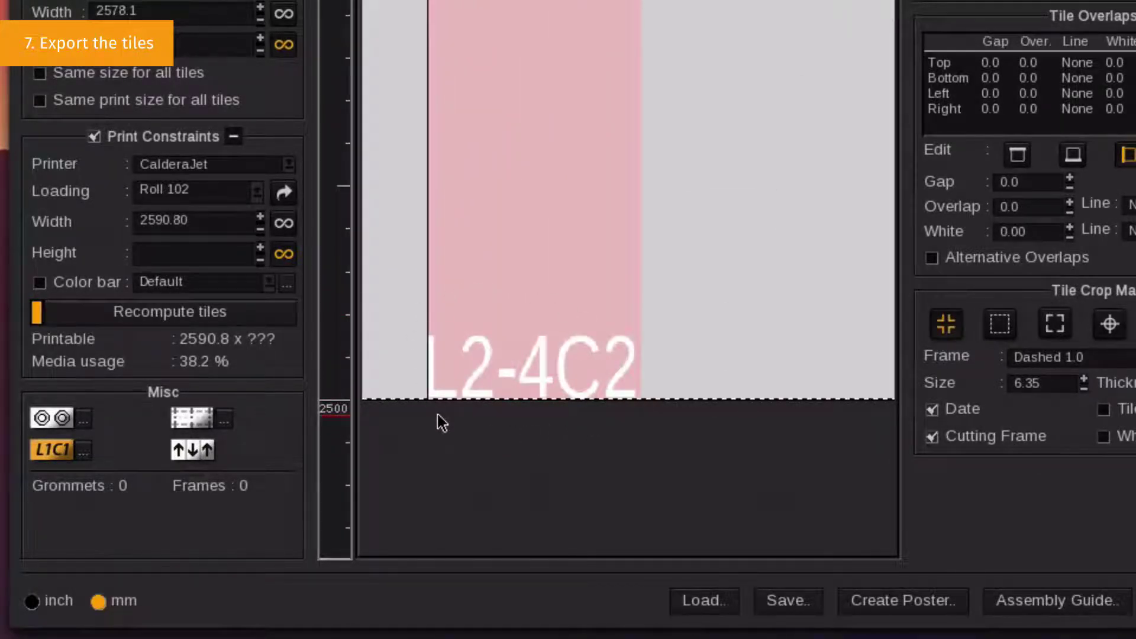
pyautogui.scroll(-7, 442, 423)
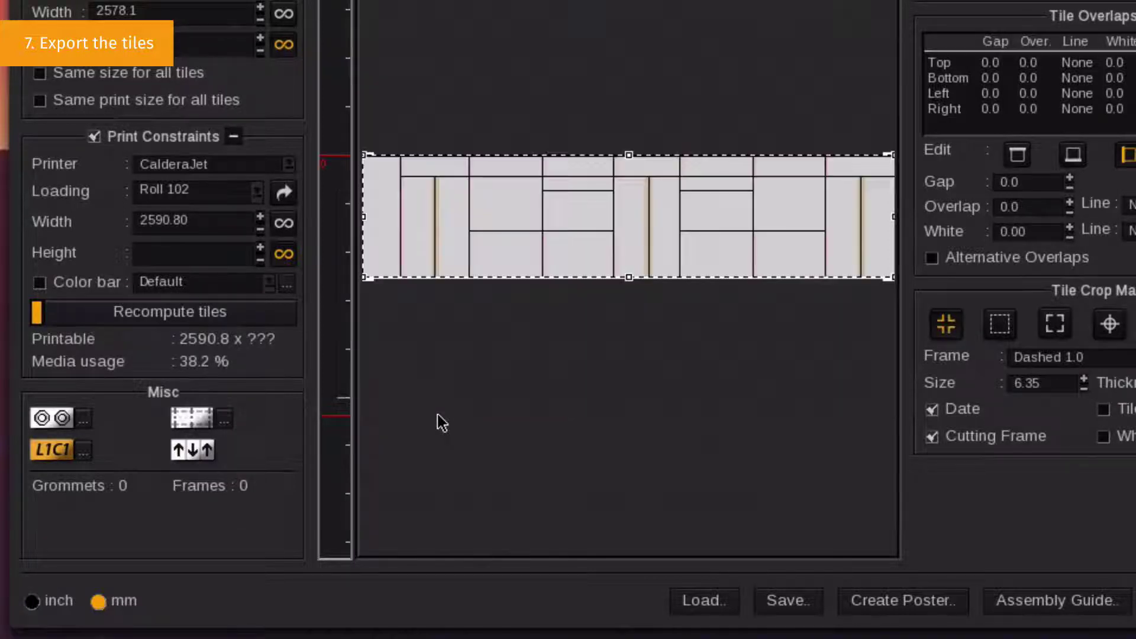
# Select the leftmost column, the top row and three bottom-row tiles for export
pyautogui.click(388, 220)
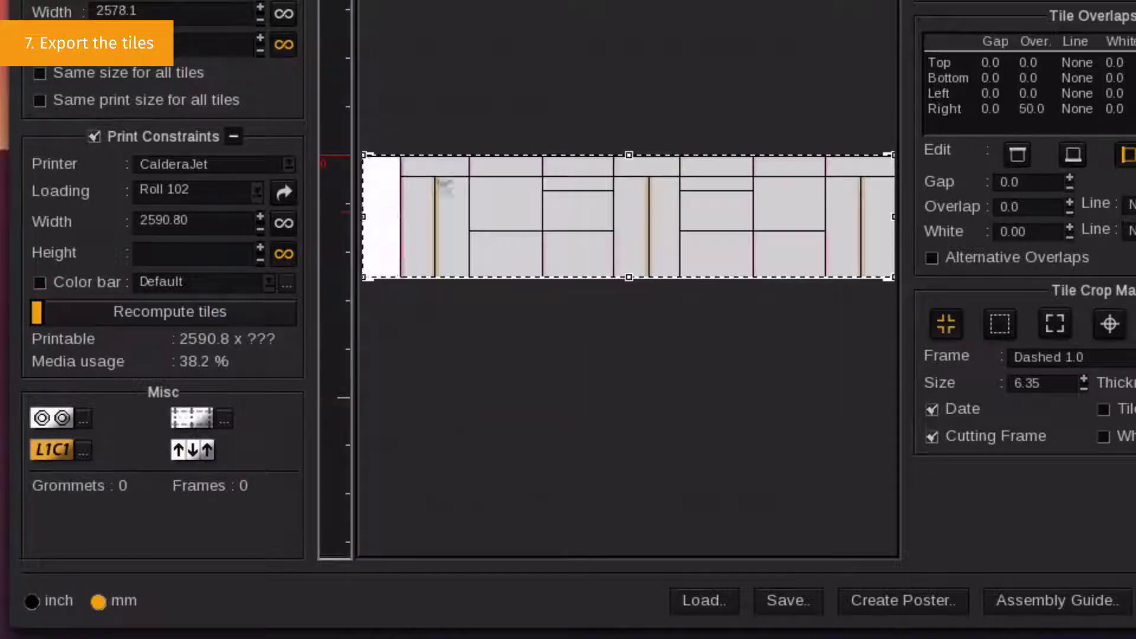
pyautogui.moveTo(500, 121); pyautogui.dragTo(887, 172)
pyautogui.click(518, 261)
pyautogui.click(580, 264)
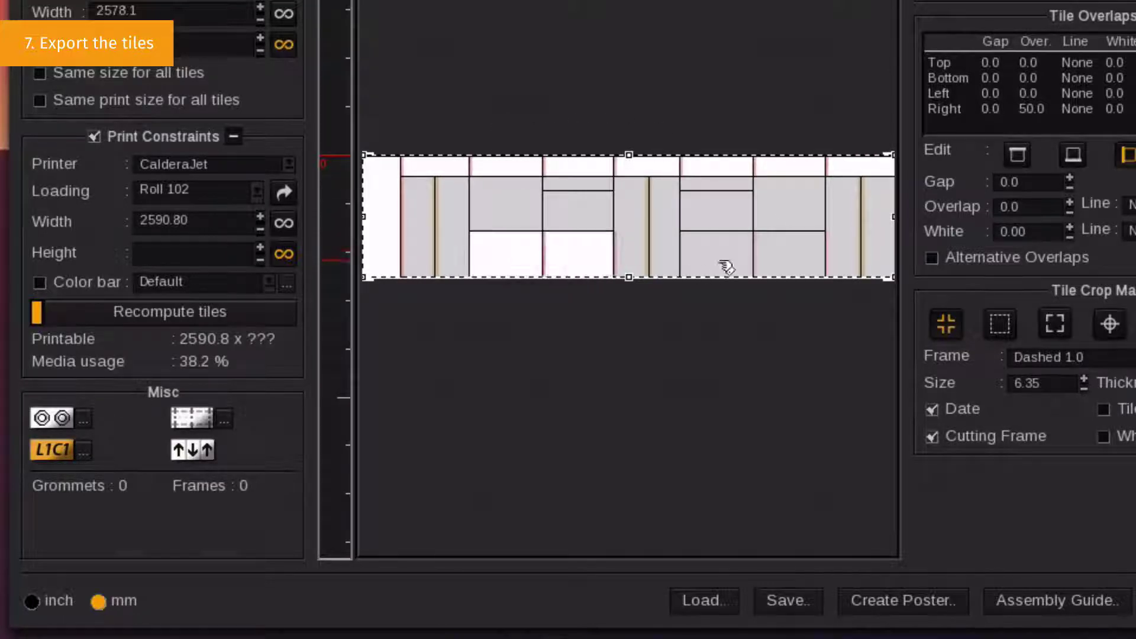
pyautogui.click(723, 262)
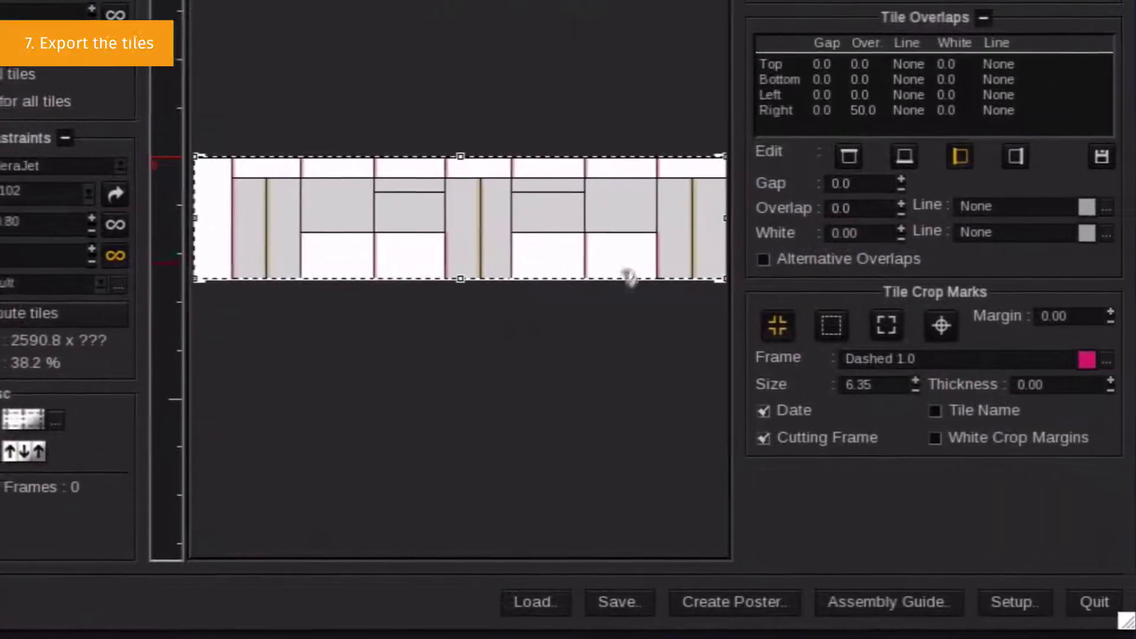
# Create a new bus_decor_1.pdf poster from the selected tiles and expand it to list its tiles
pyautogui.click(721, 610)
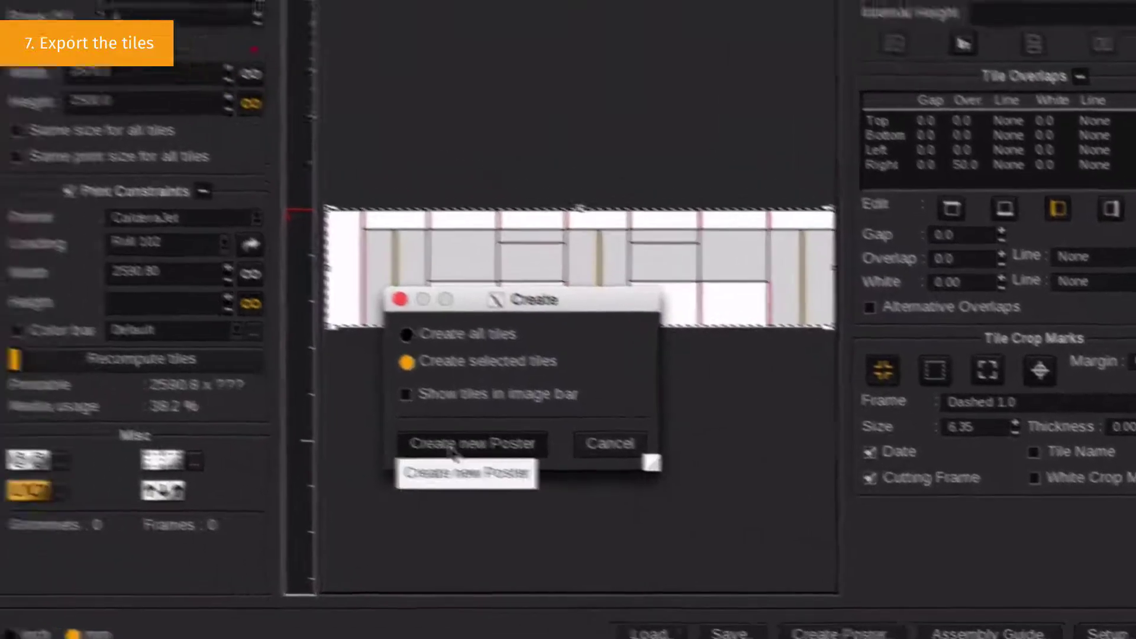
pyautogui.click(319, 408)
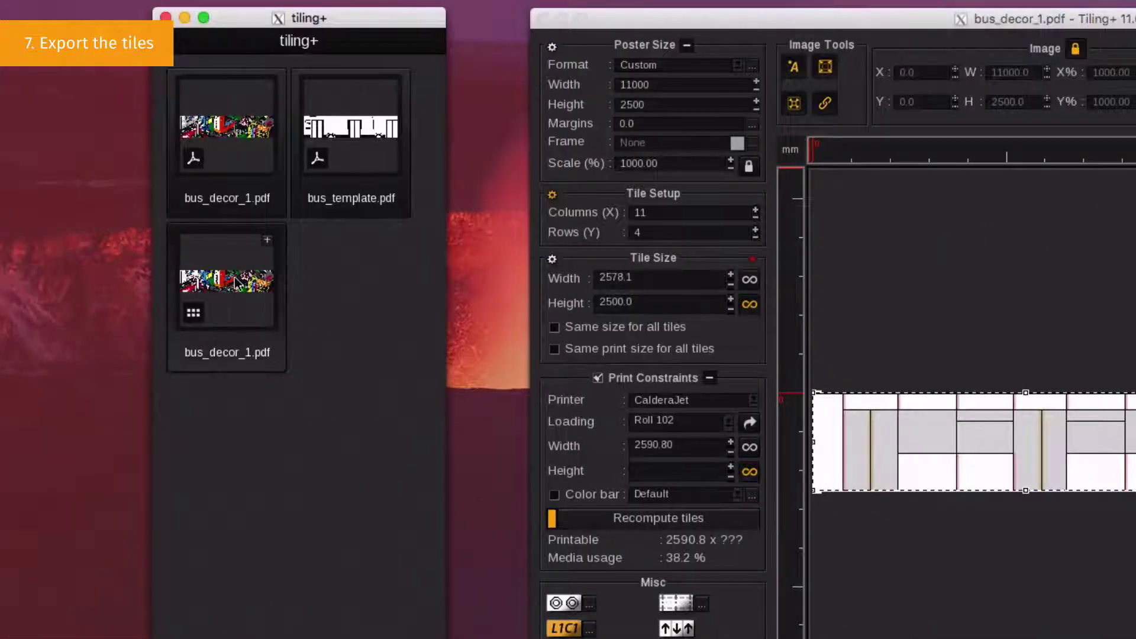
pyautogui.click(237, 282)
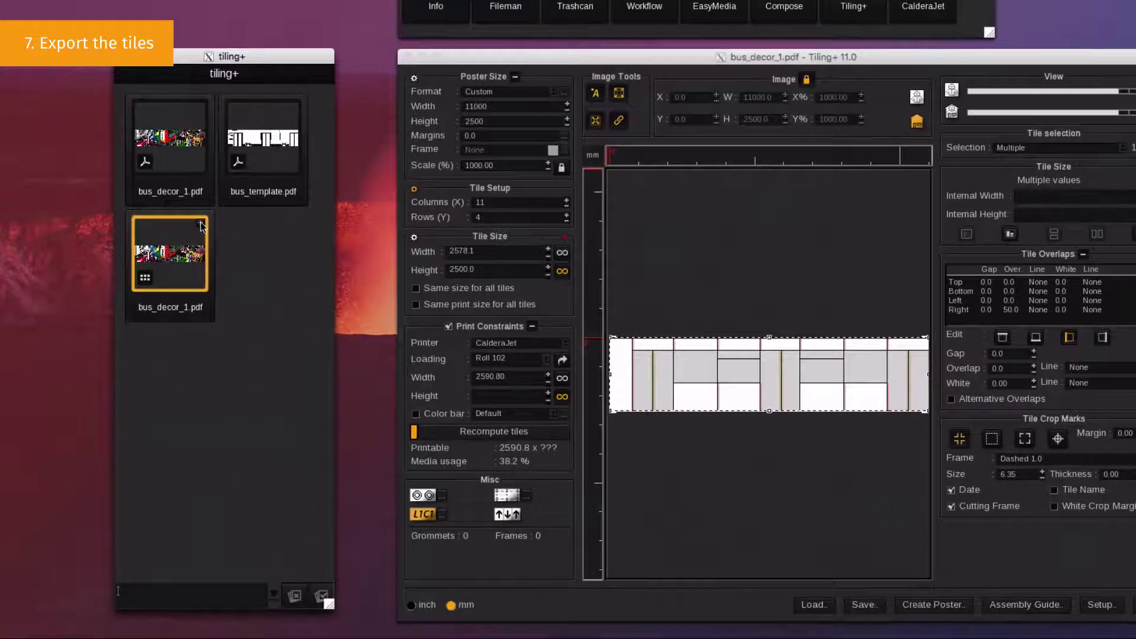
pyautogui.click(201, 226)
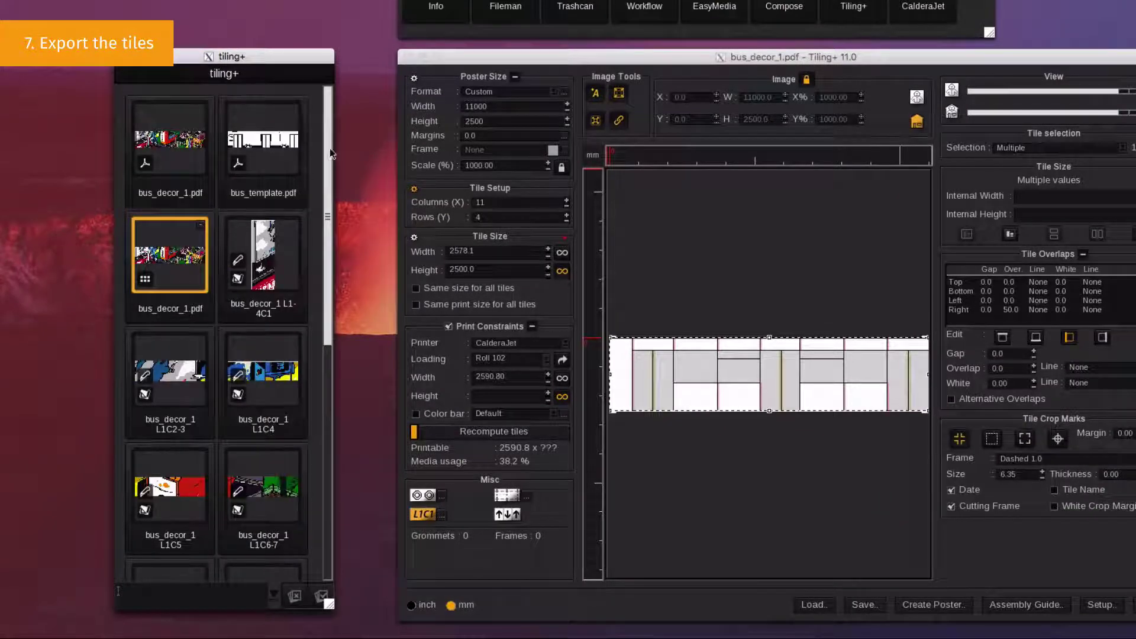
pyautogui.moveTo(332, 154)
pyautogui.mouseDown()
pyautogui.moveTo(342, 392)
pyautogui.moveTo(345, 160)
pyautogui.mouseUp()
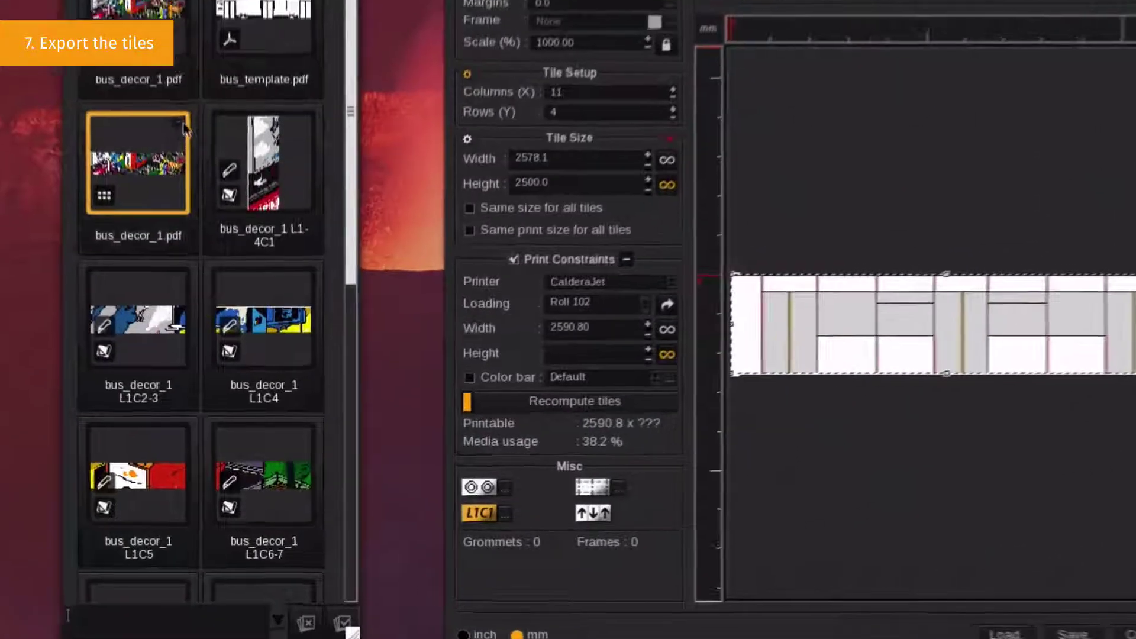
# Rename the exported bus_decor_1.pdf poster to 'vinyle' through its Info dialog
pyautogui.click(198, 239)
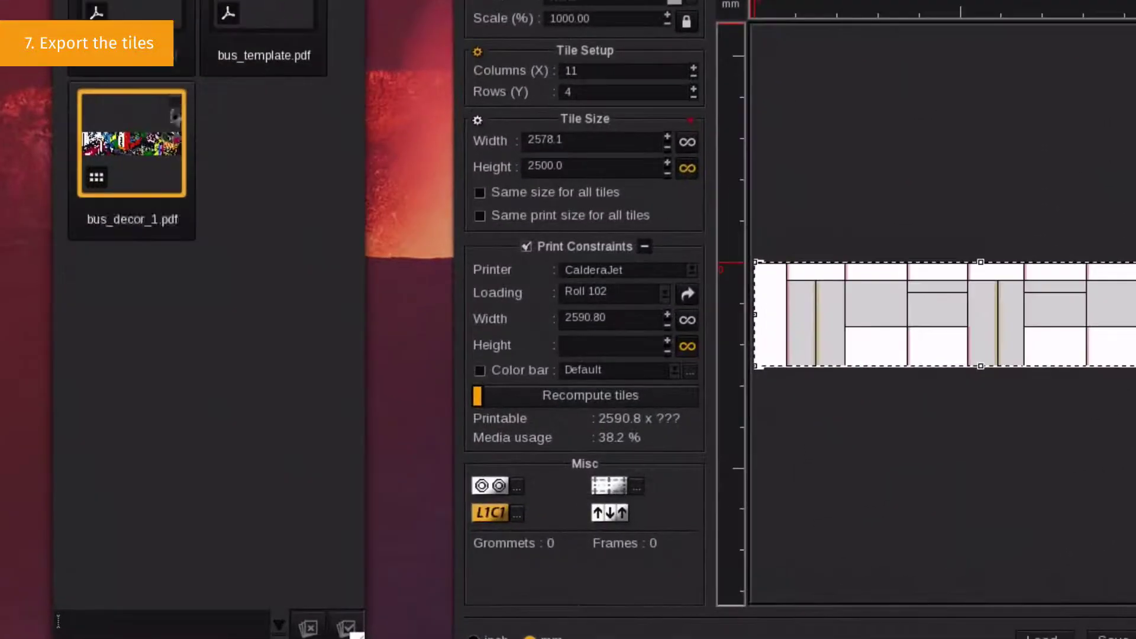
pyautogui.rightClick(170, 123)
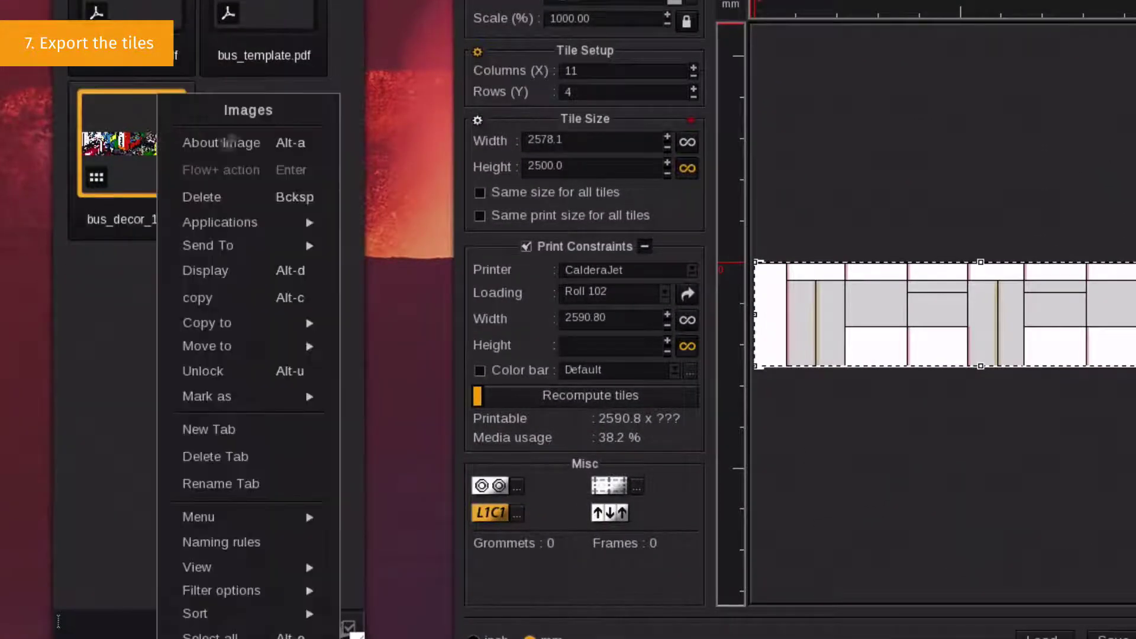
pyautogui.moveTo(266, 224)
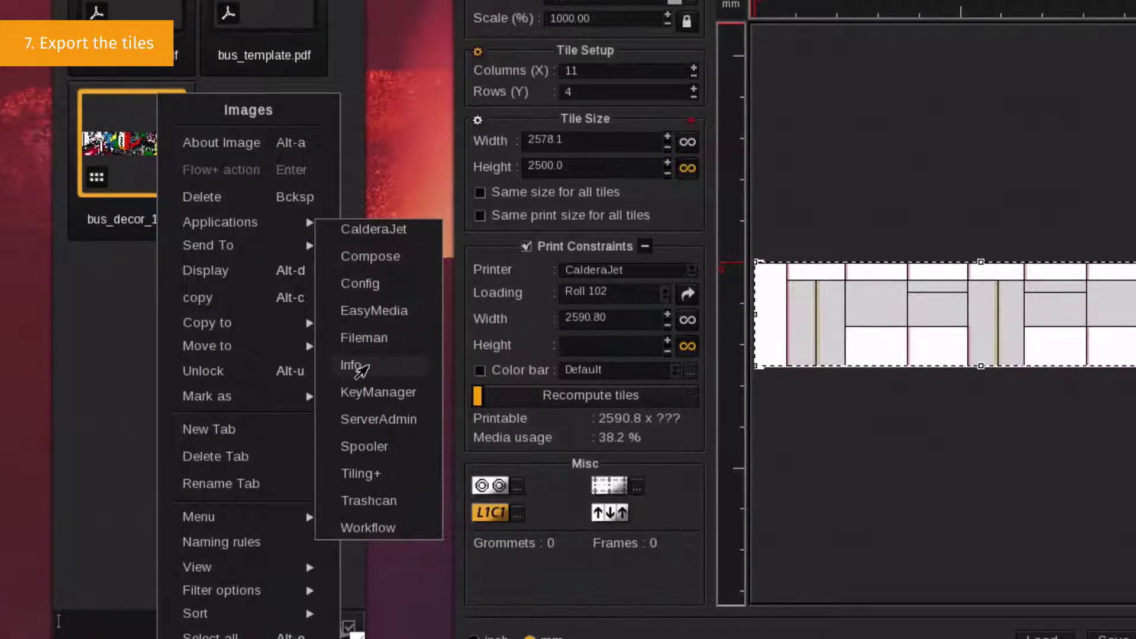
pyautogui.click(355, 365)
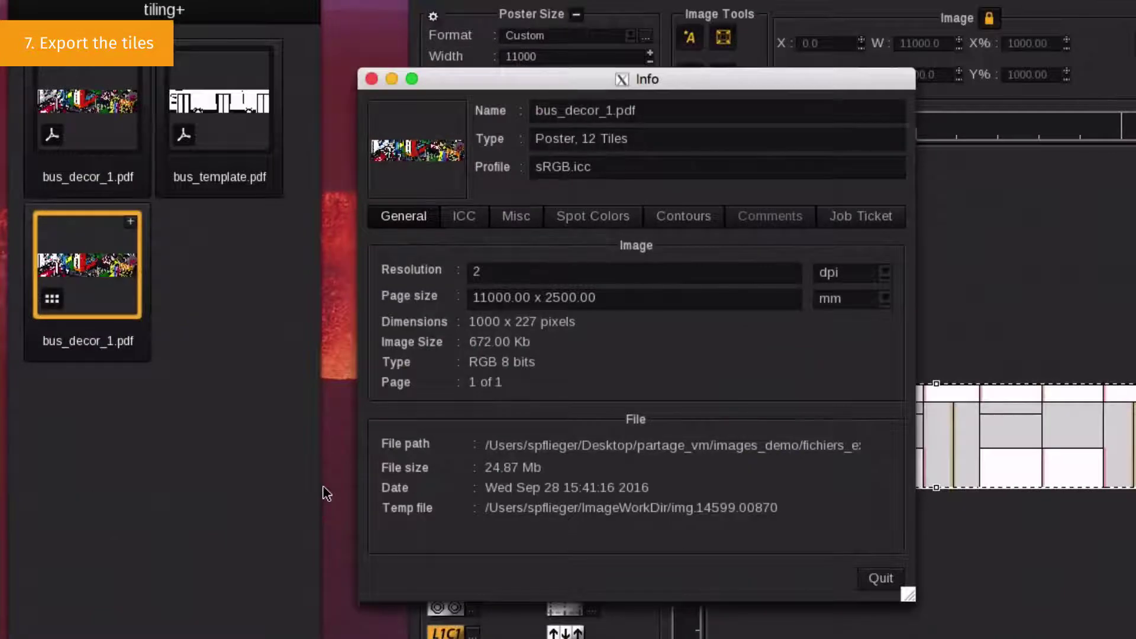
pyautogui.tripleClick(650, 116)
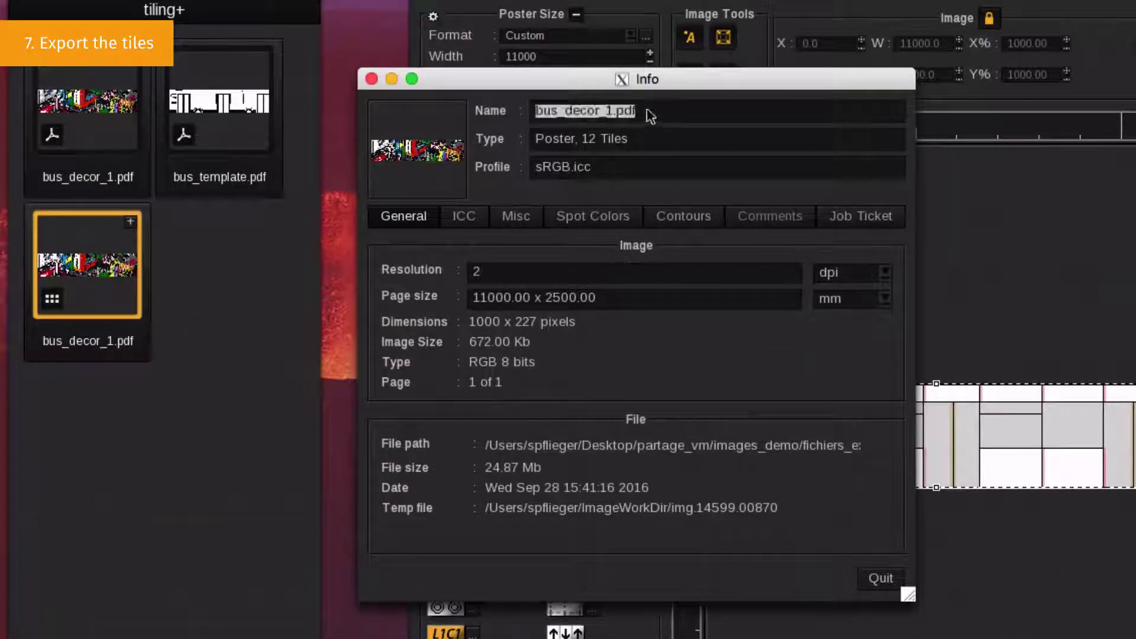
pyautogui.write('vi')
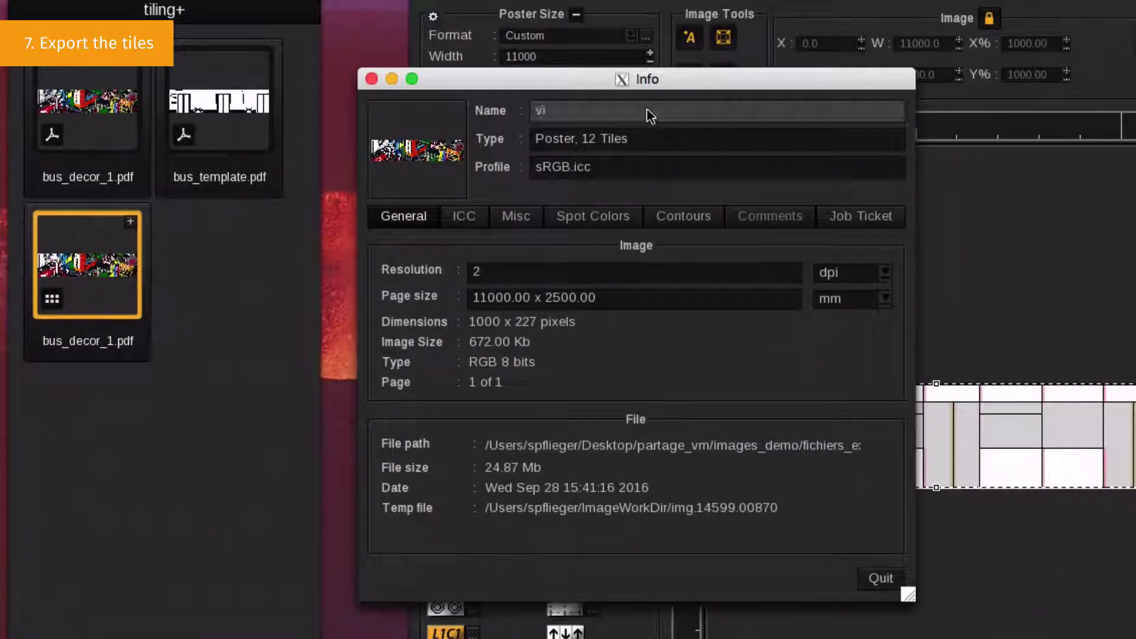
pyautogui.write('nyle')
pyautogui.press('Return')
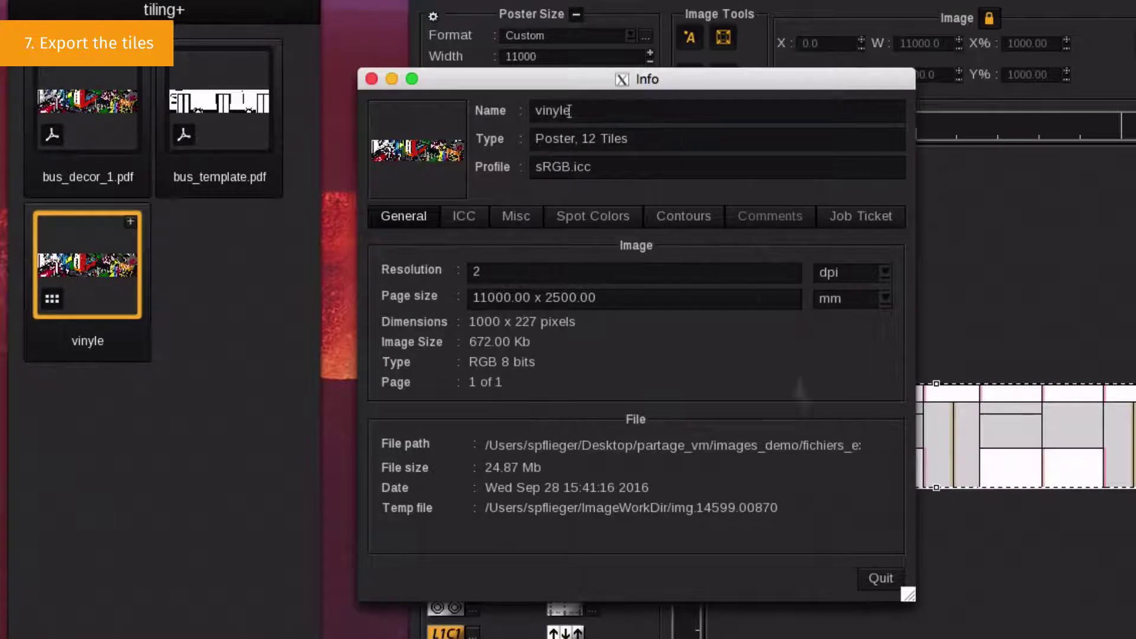
pyautogui.click(880, 579)
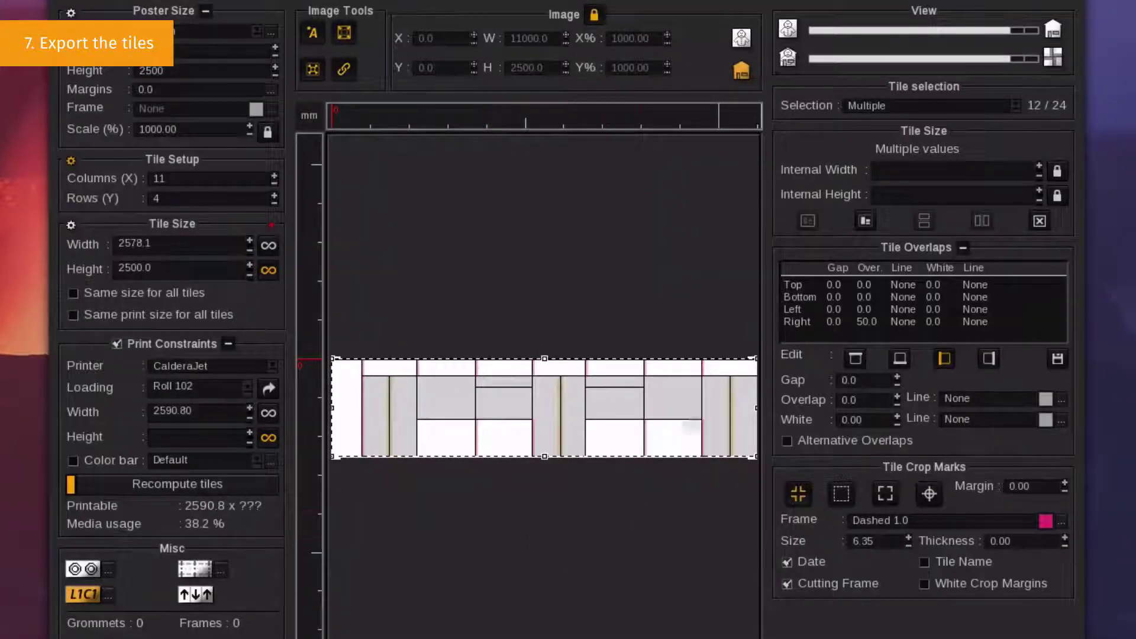
# Exclude the selected tiles and create a second poster using Create all tiles
pyautogui.click(1040, 222)
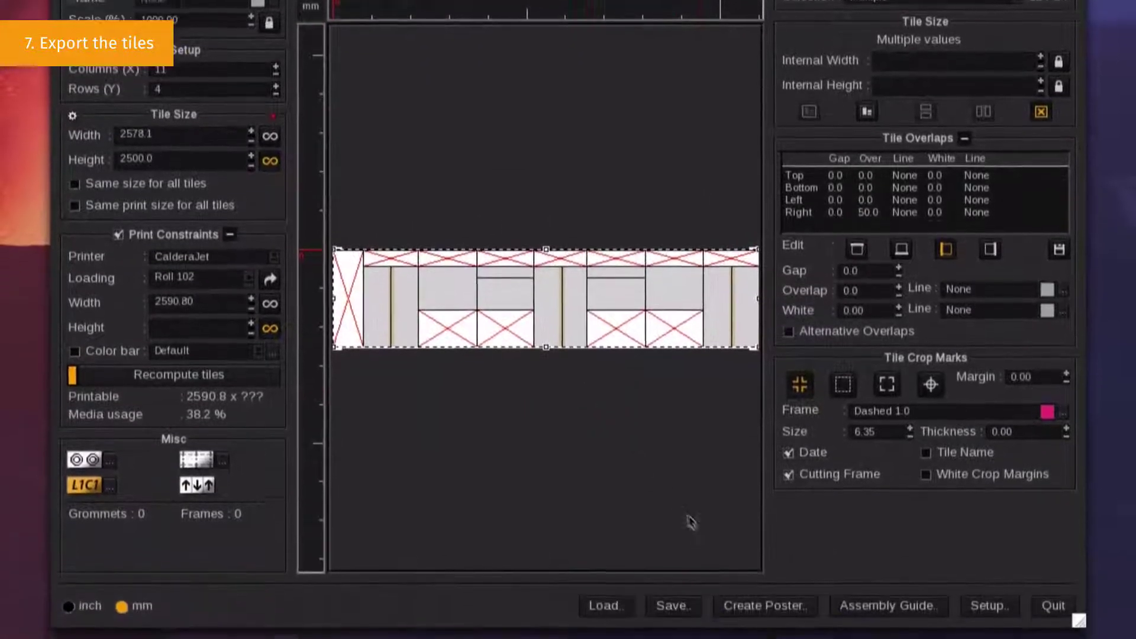
pyautogui.click(743, 605)
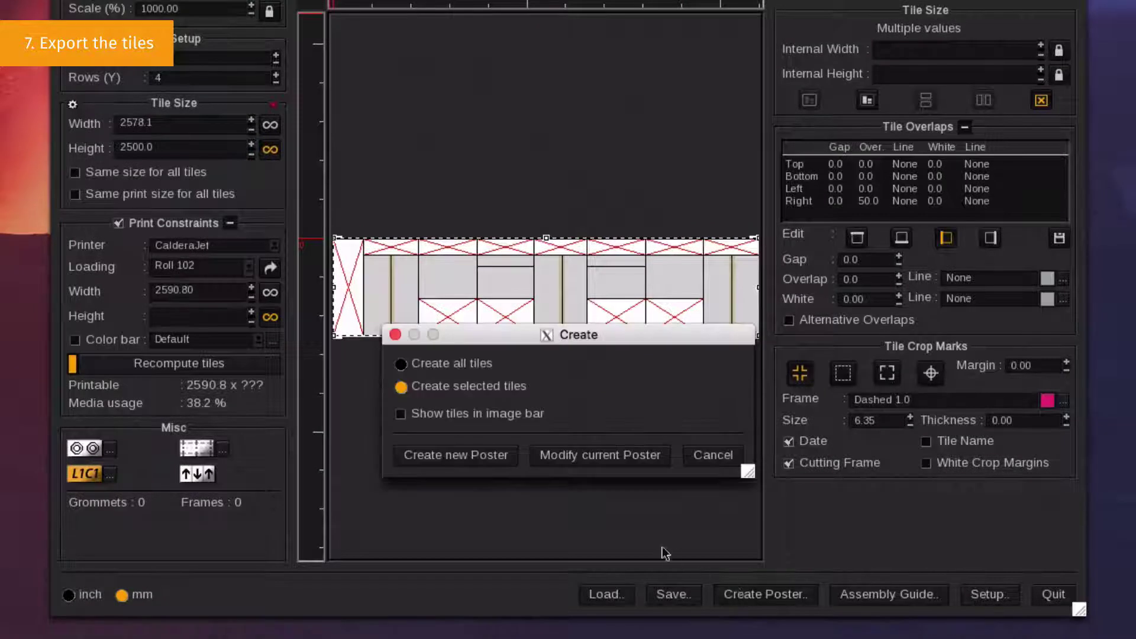
pyautogui.click(461, 371)
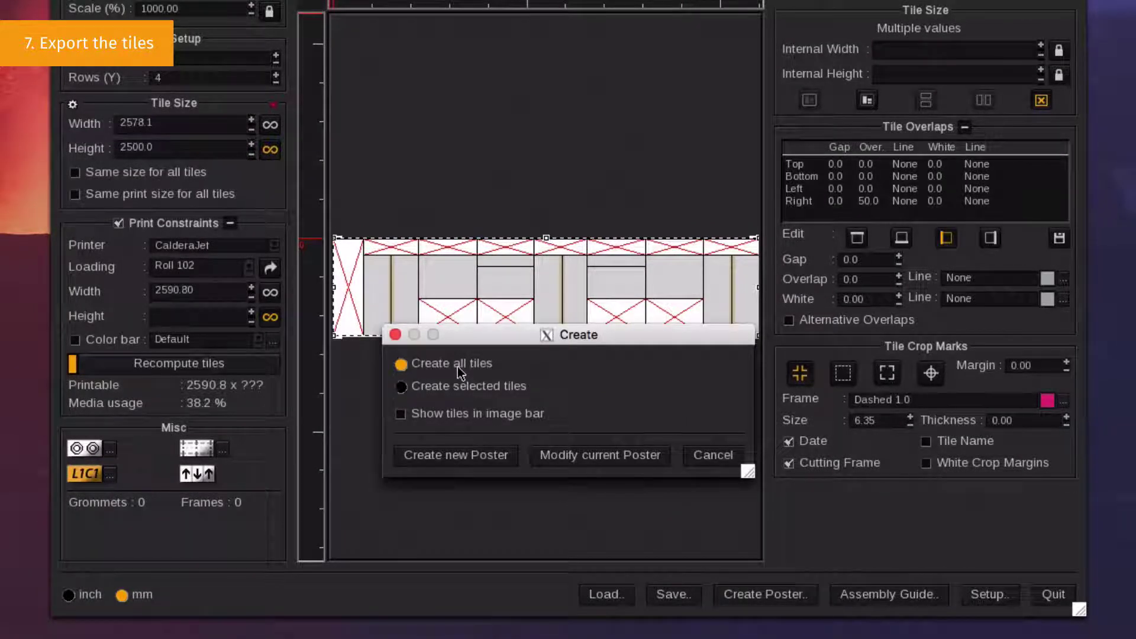
pyautogui.click(452, 454)
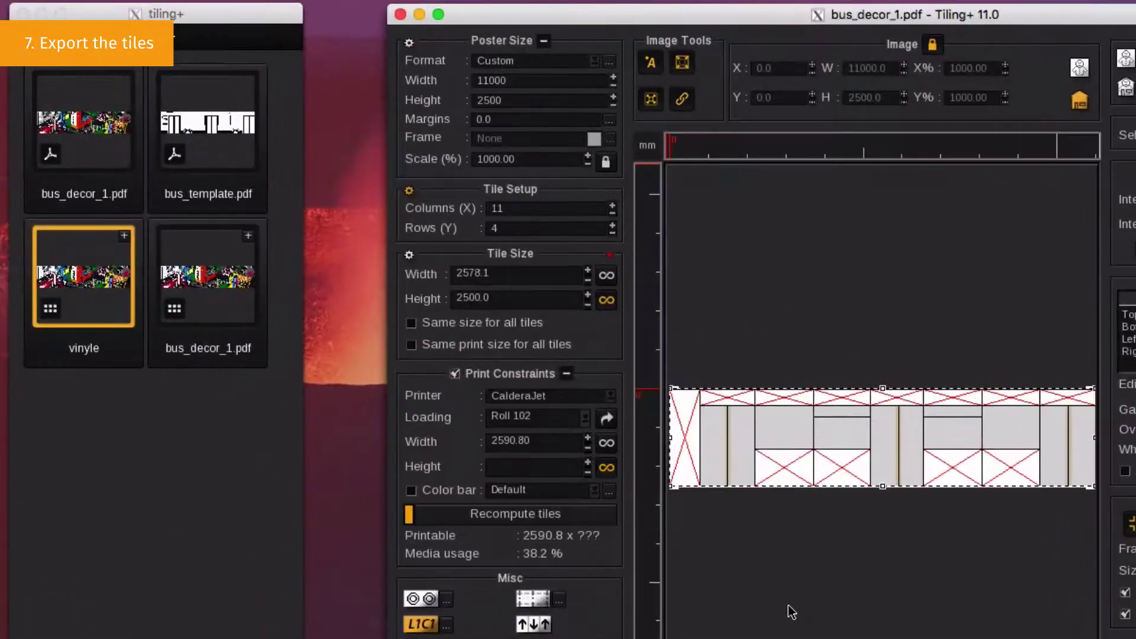
# Rename the second bus_decor_1.pdf poster to 'microperf' through its Info dialog
pyautogui.click(219, 332)
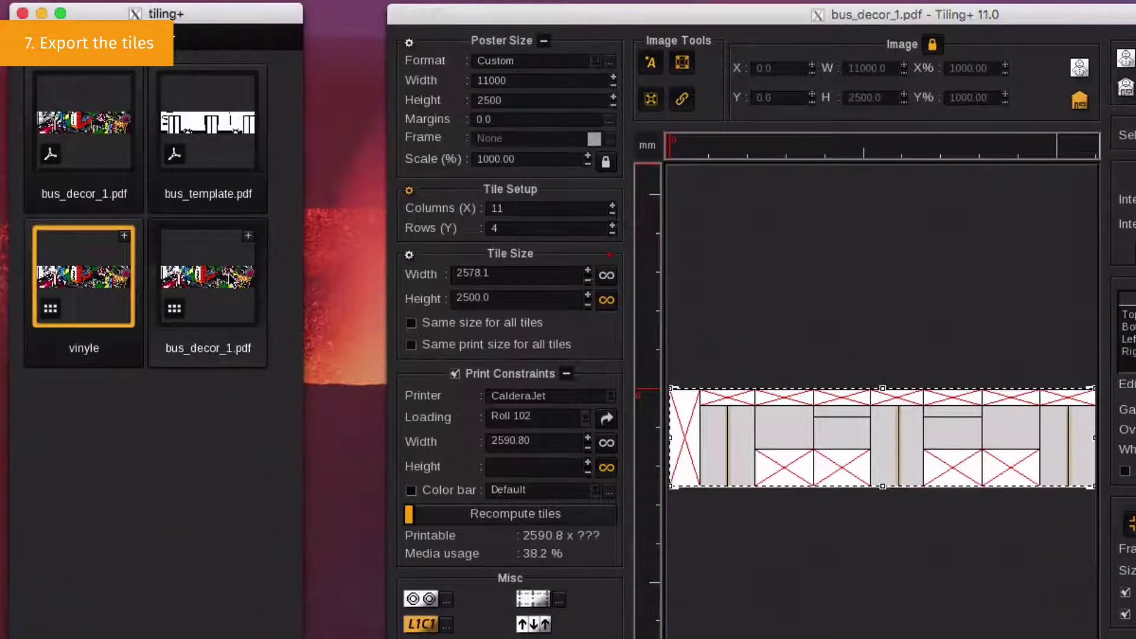
pyautogui.click(231, 279)
pyautogui.rightClick(229, 279)
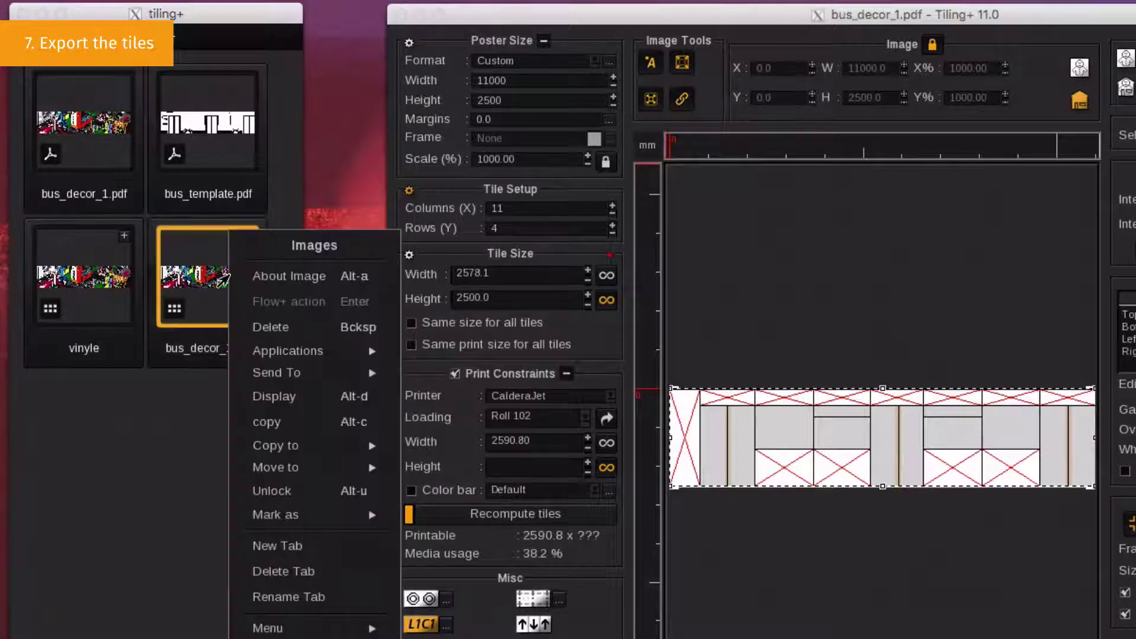
pyautogui.moveTo(326, 372)
pyautogui.click(418, 481)
pyautogui.write('mic')
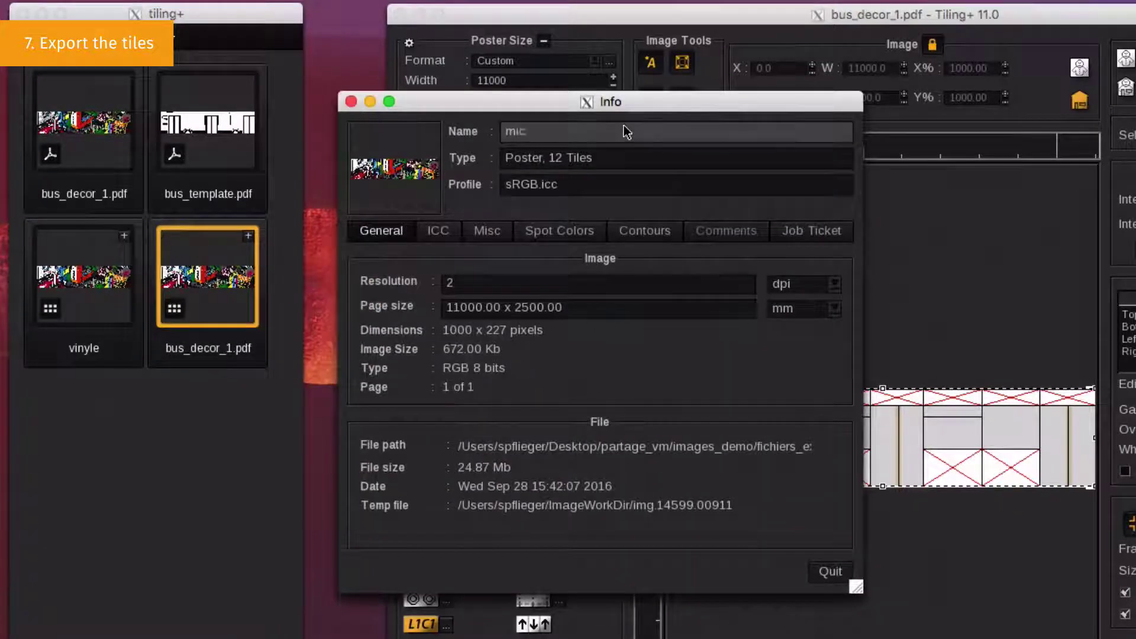
pyautogui.write('roperf')
pyautogui.press('Return')
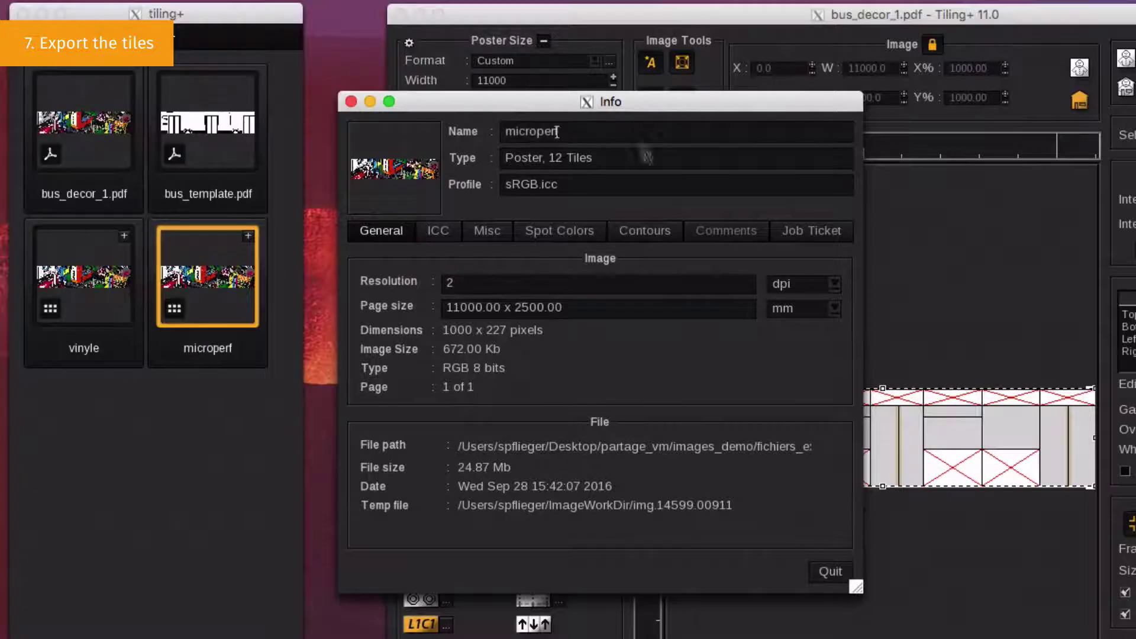
pyautogui.click(830, 572)
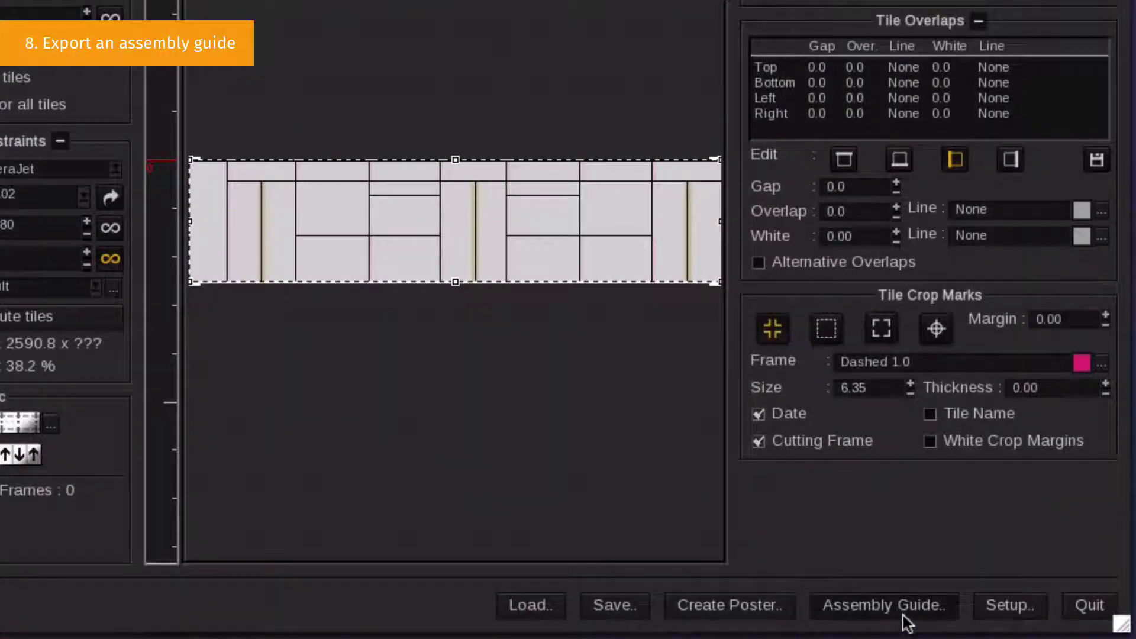
# Generate an A4, 72-resolution assembly guide as guide.pdf and open the tiling+ folder
pyautogui.click(935, 616)
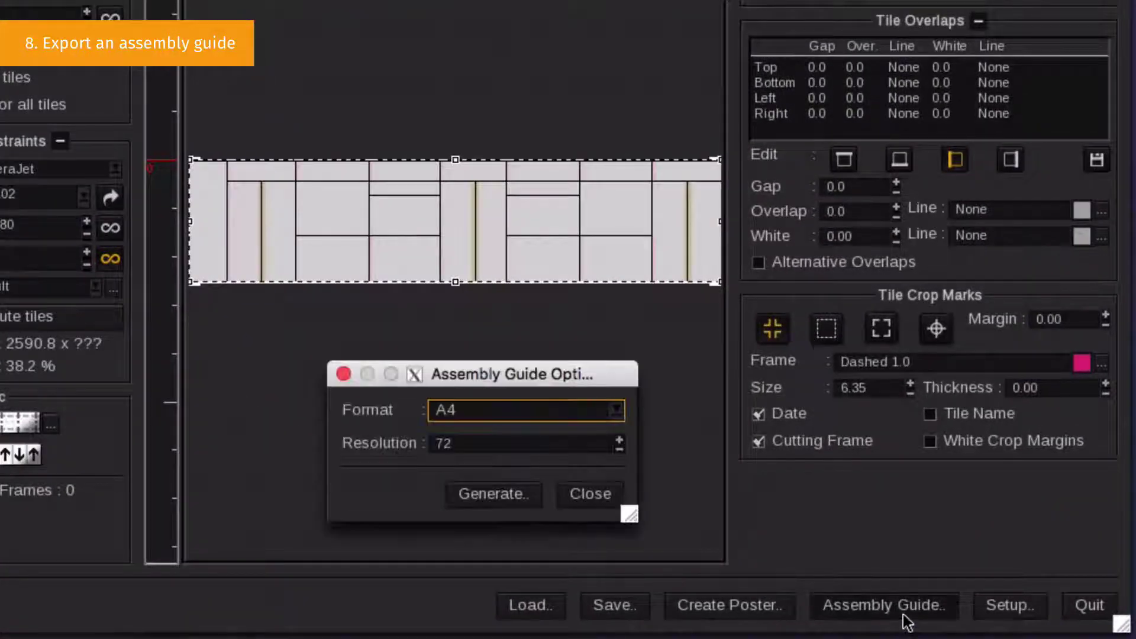
pyautogui.click(528, 502)
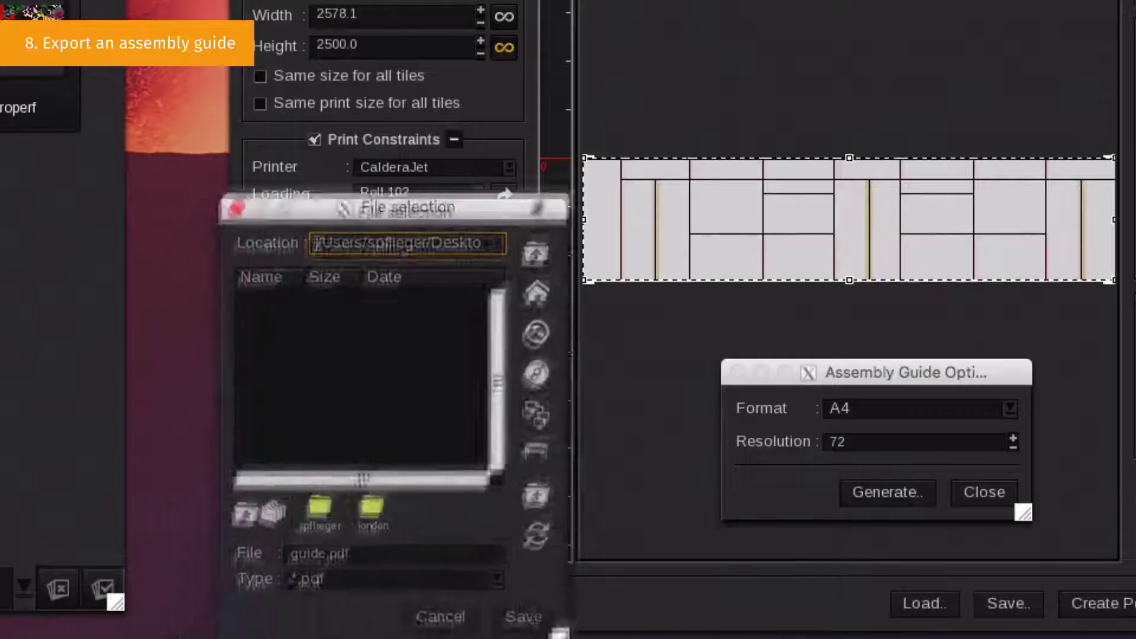
pyautogui.click(590, 528)
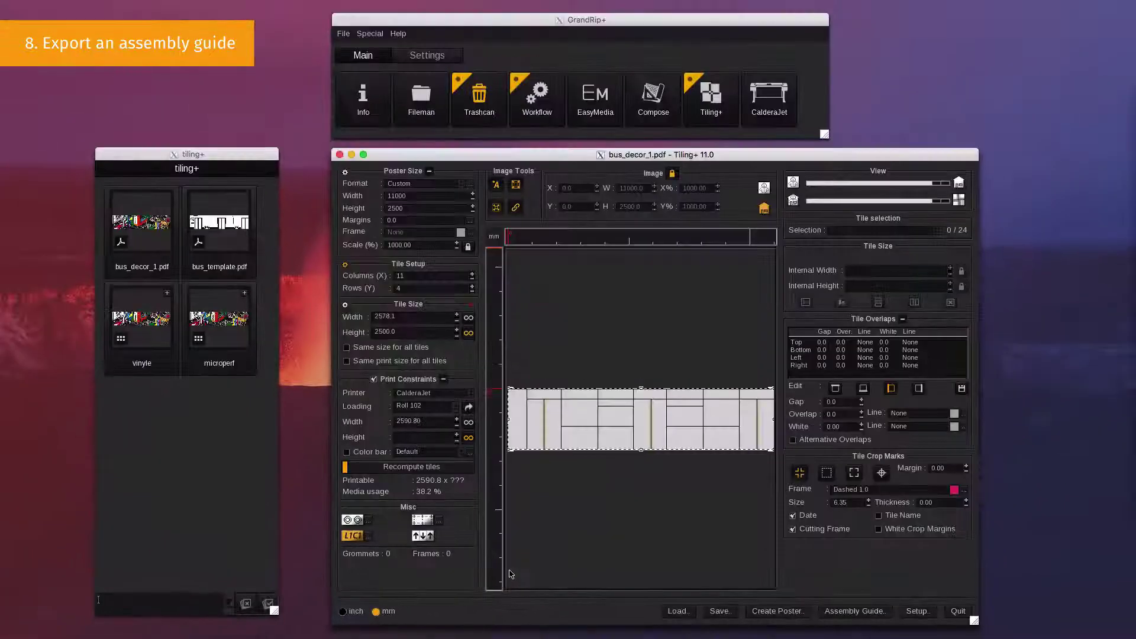
pyautogui.press('F11')
pyautogui.doubleClick(354, 225)
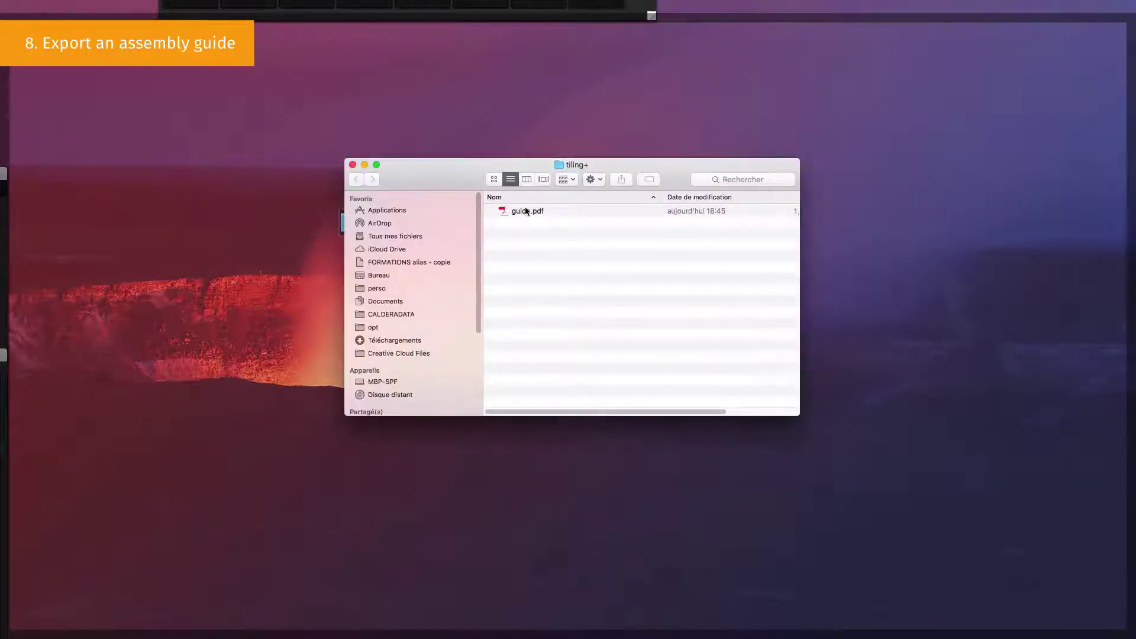
# Open guide.pdf in Acrobat Reader and scroll from the poster overview through the tile pages
pyautogui.doubleClick(525, 210)
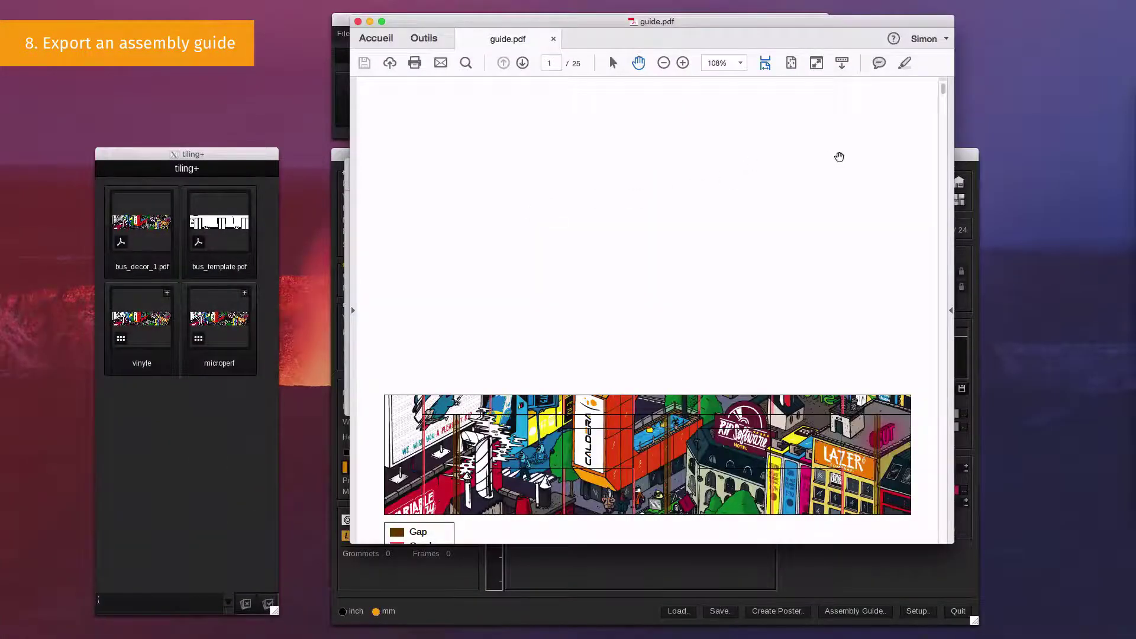
pyautogui.scroll(-5, 839, 165)
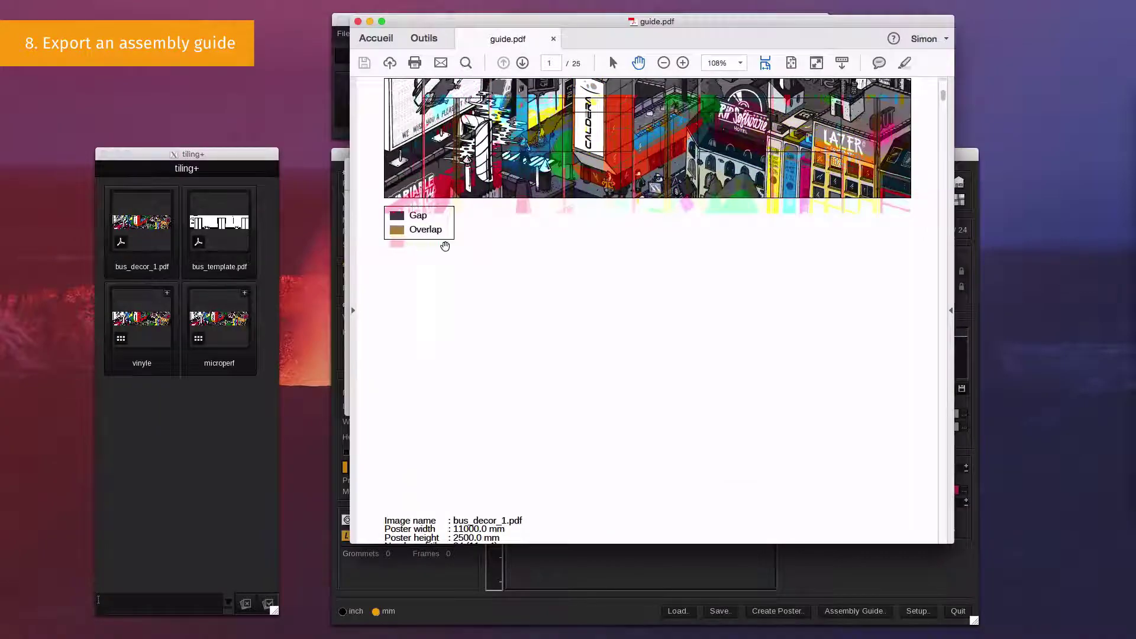
pyautogui.scroll(-20, 710, 261)
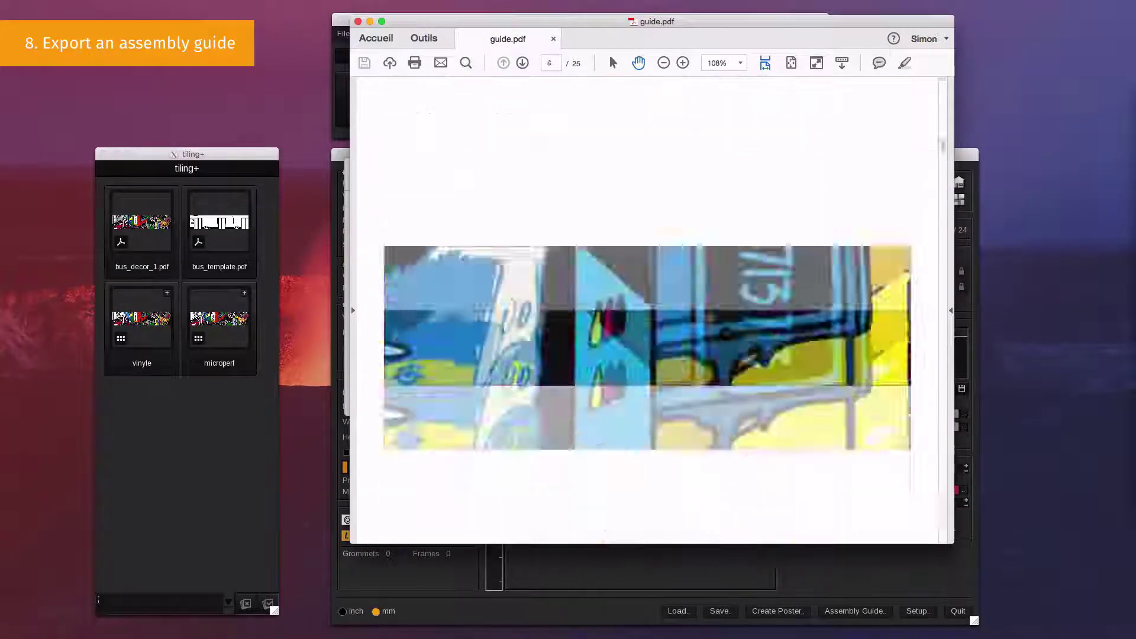
pyautogui.scroll(-20, 710, 320)
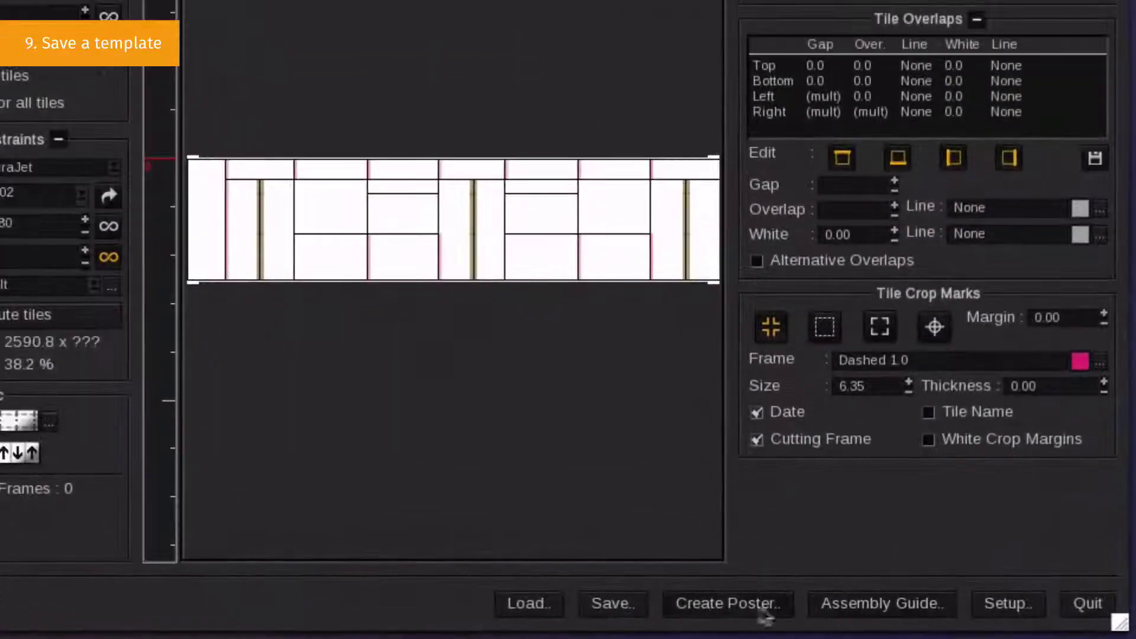
# Save the 24-tile layout as 'template' and close the Tiling+ window
pyautogui.click(621, 603)
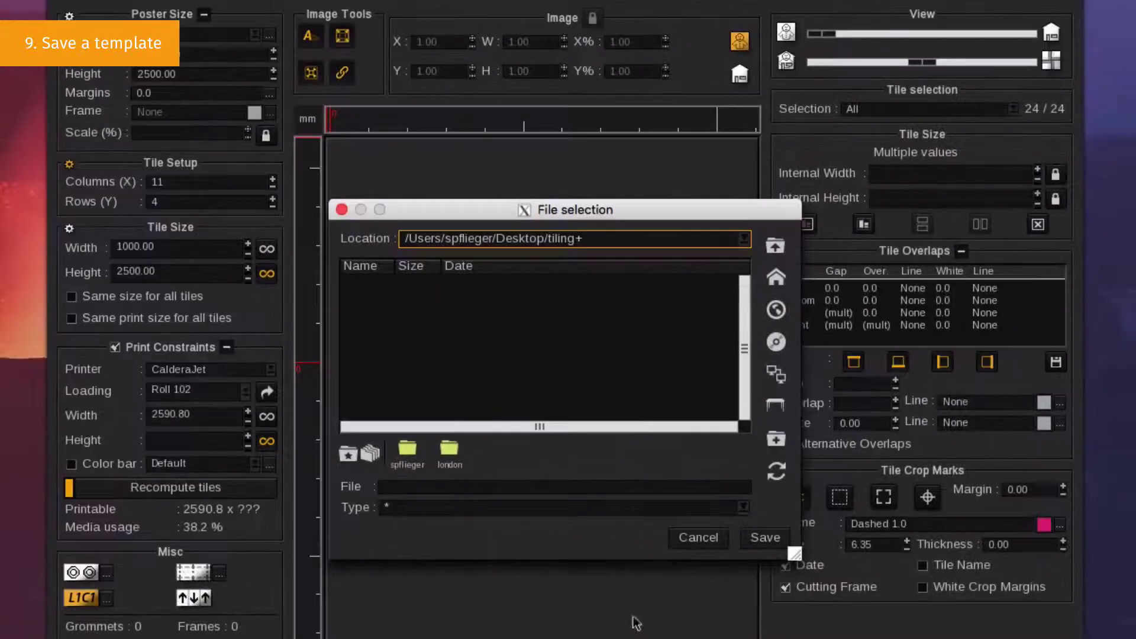
pyautogui.click(531, 489)
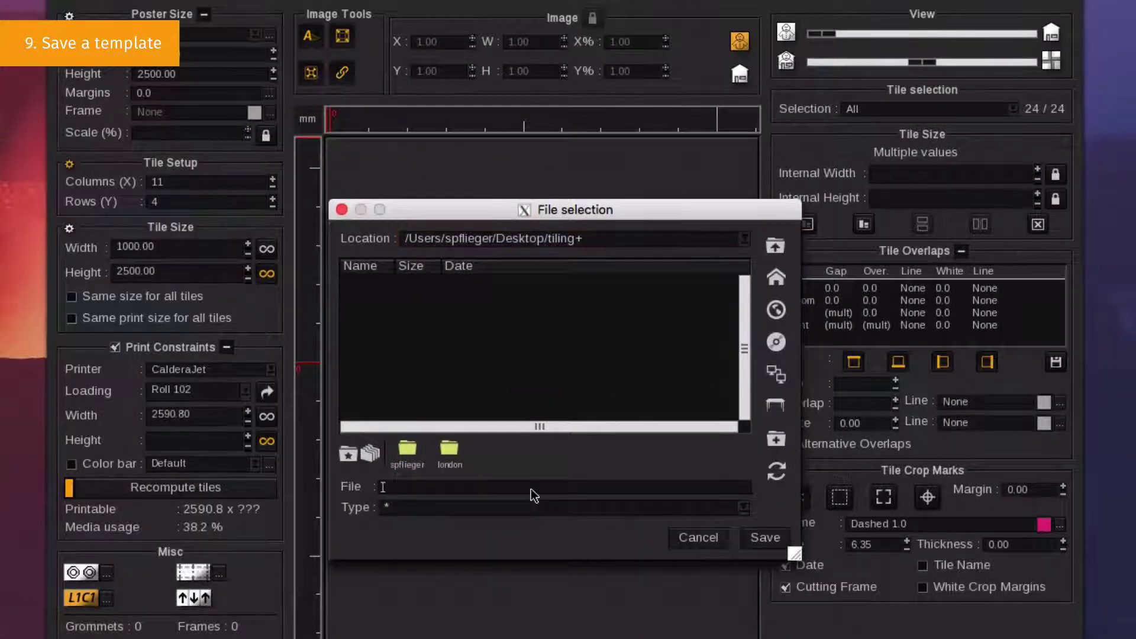
pyautogui.write('template')
pyautogui.click(763, 537)
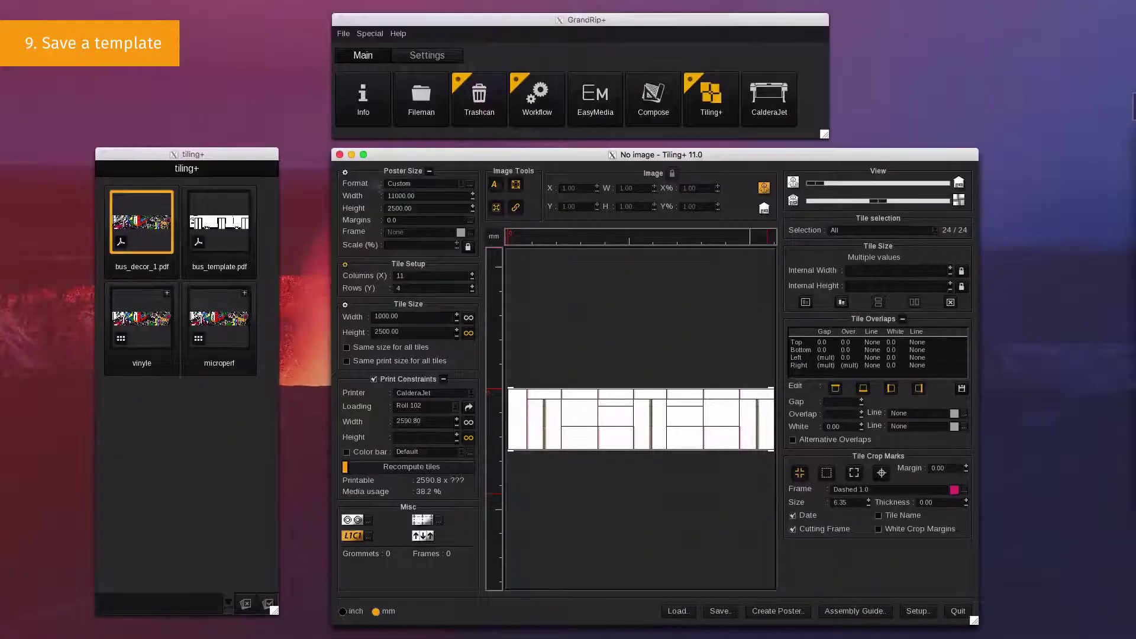
pyautogui.click(340, 155)
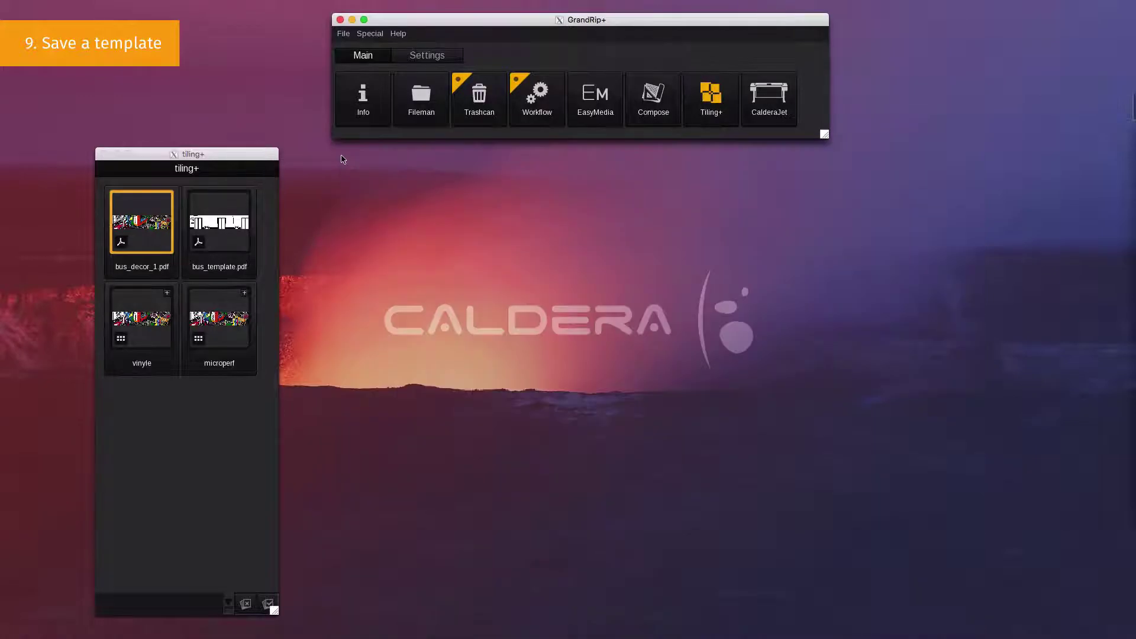
# Reopen Tiling+, load the saved template, and drop bus_decor_1.pdf onto its layout
pyautogui.click(717, 108)
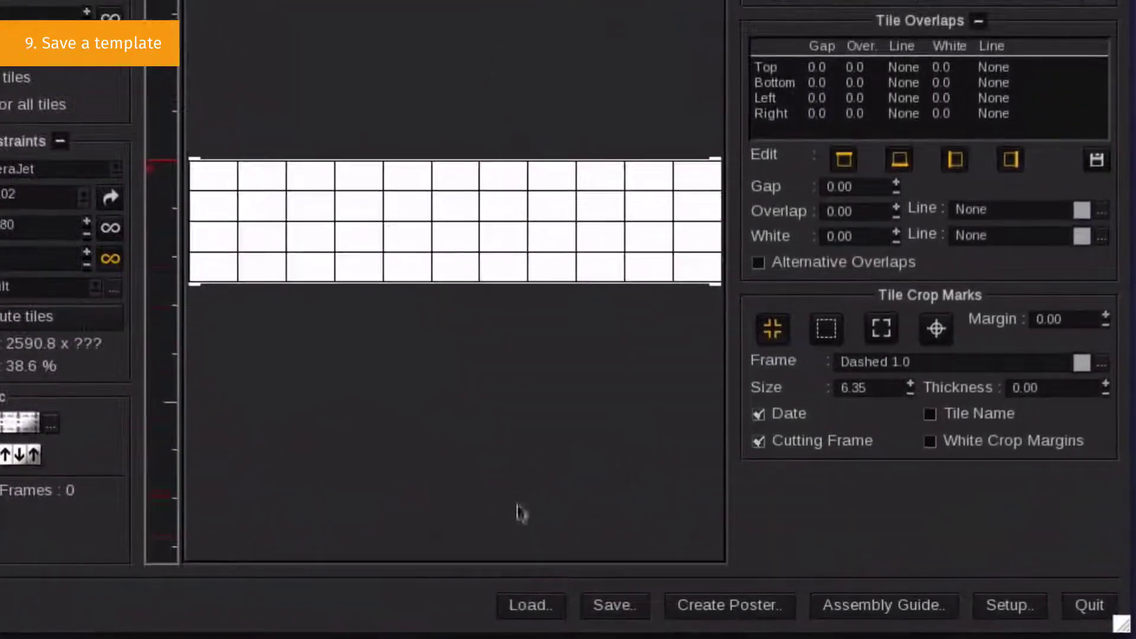
pyautogui.click(535, 602)
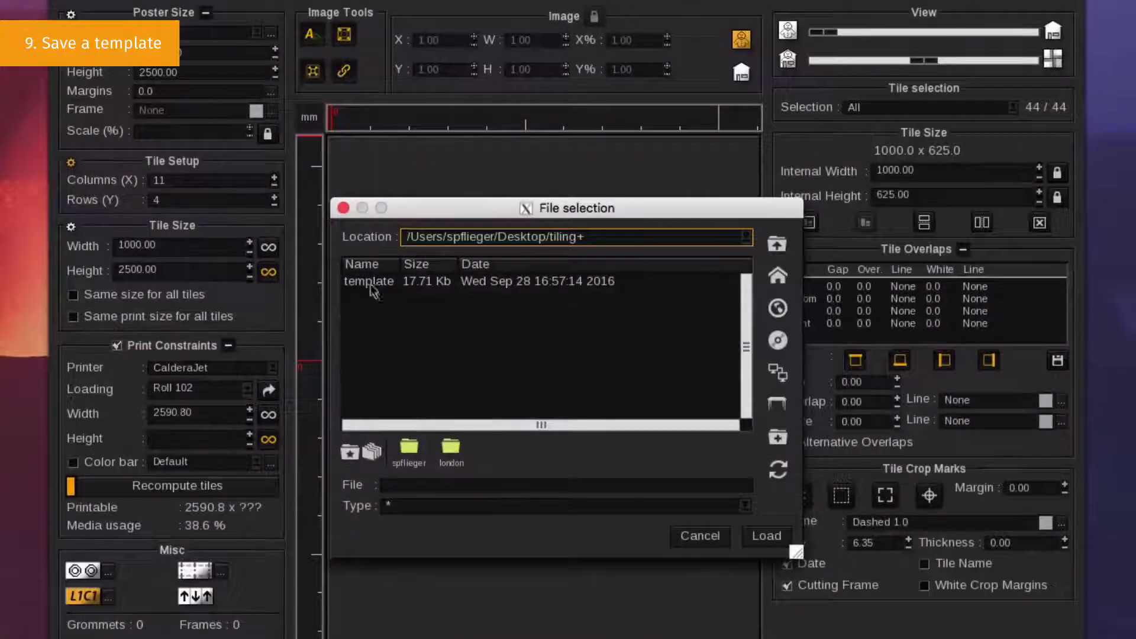
pyautogui.click(371, 282)
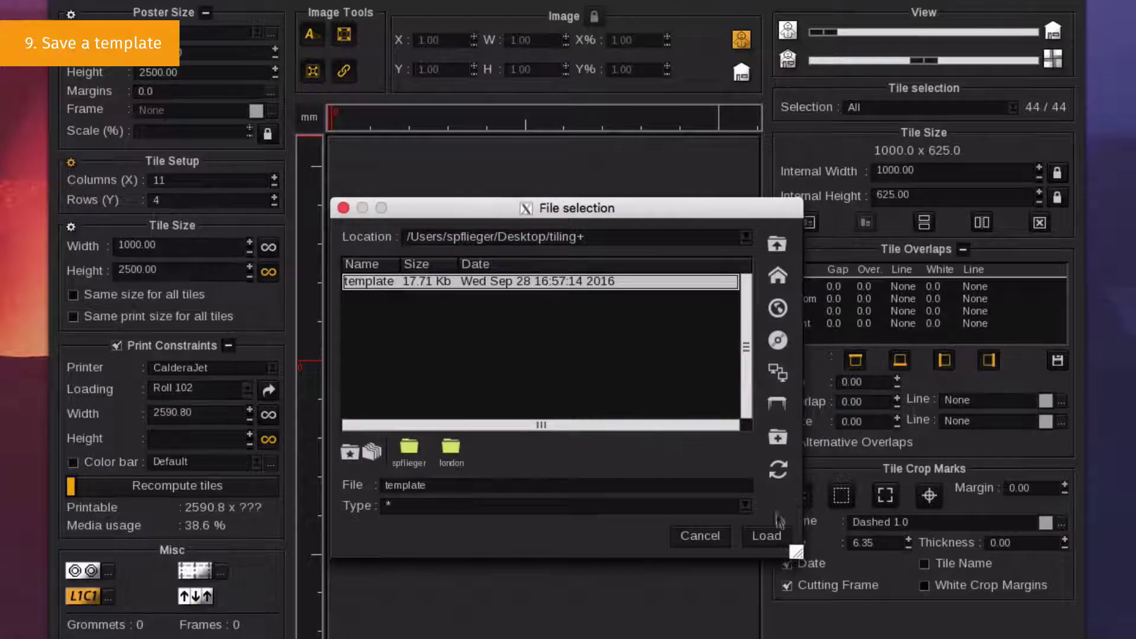
pyautogui.click(766, 536)
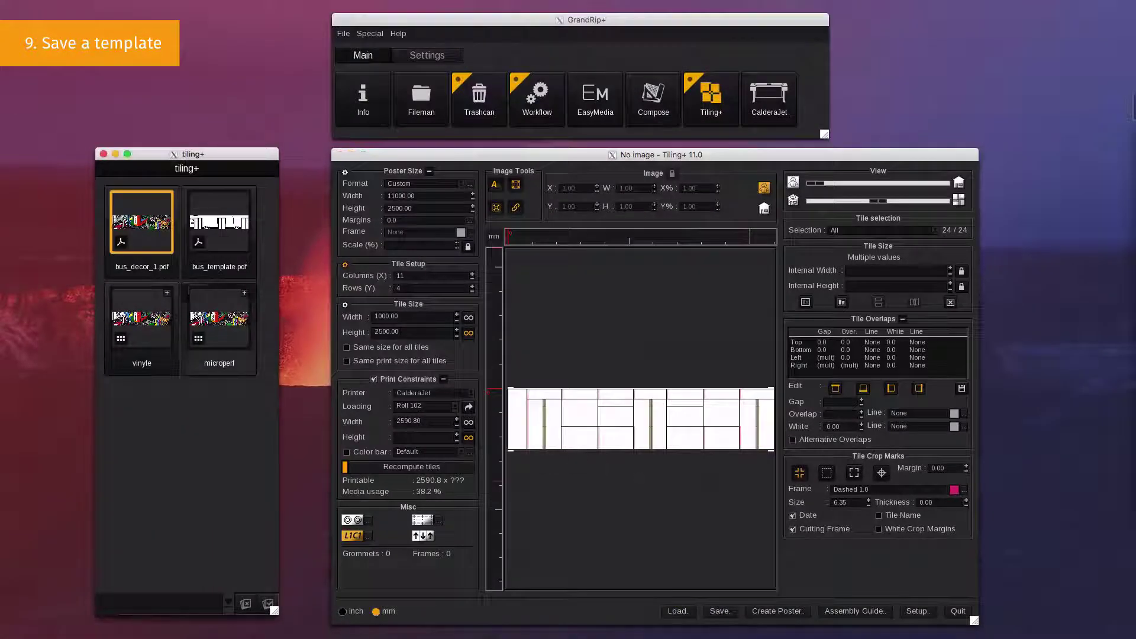
pyautogui.moveTo(160, 245); pyautogui.dragTo(615, 418)
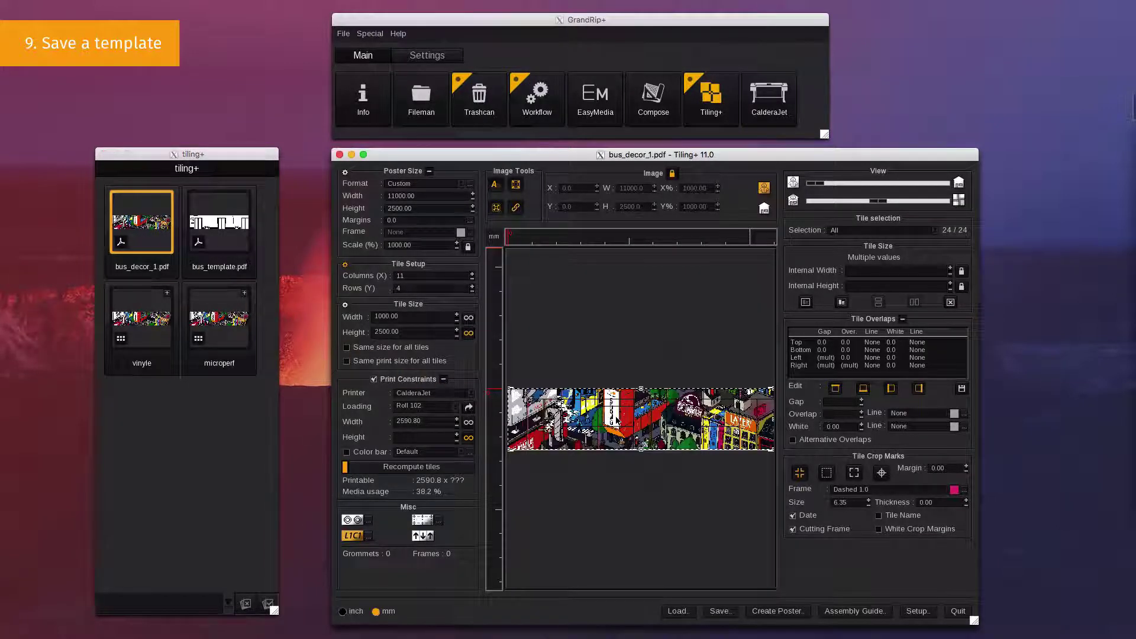